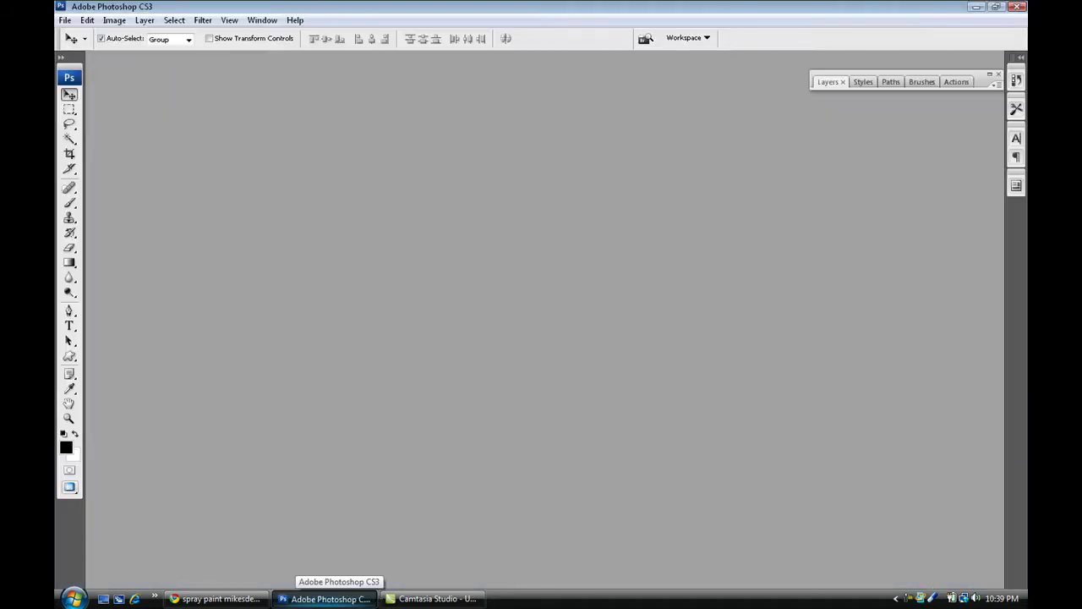
Create a 1440 × 900 px, 300 ppi document and drag a grey preset gradient from top to bottom
{"action": "key", "text": "ctrl+n"}
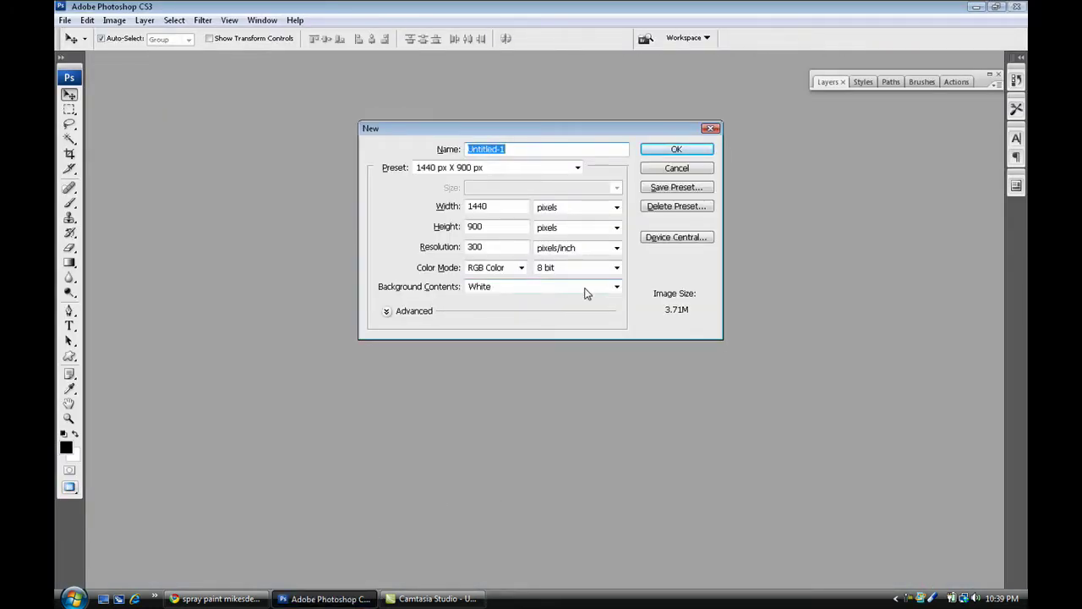
{"action": "left_click", "coordinate": [659, 149]}
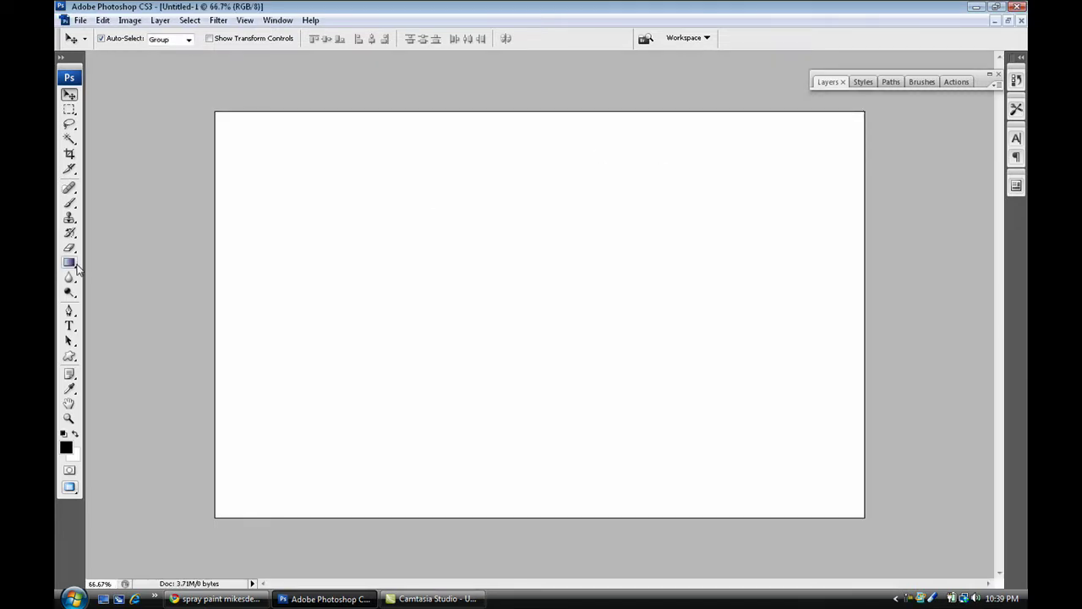
{"action": "left_click_drag", "start_coordinate": [69, 262], "coordinate": [125, 260]}
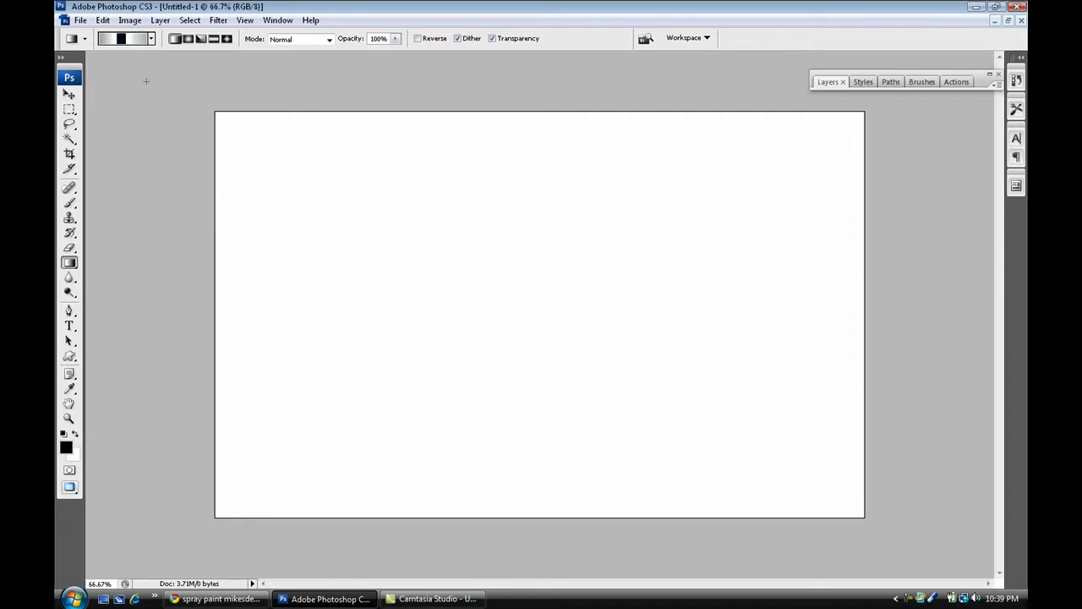
{"action": "left_click", "coordinate": [151, 39]}
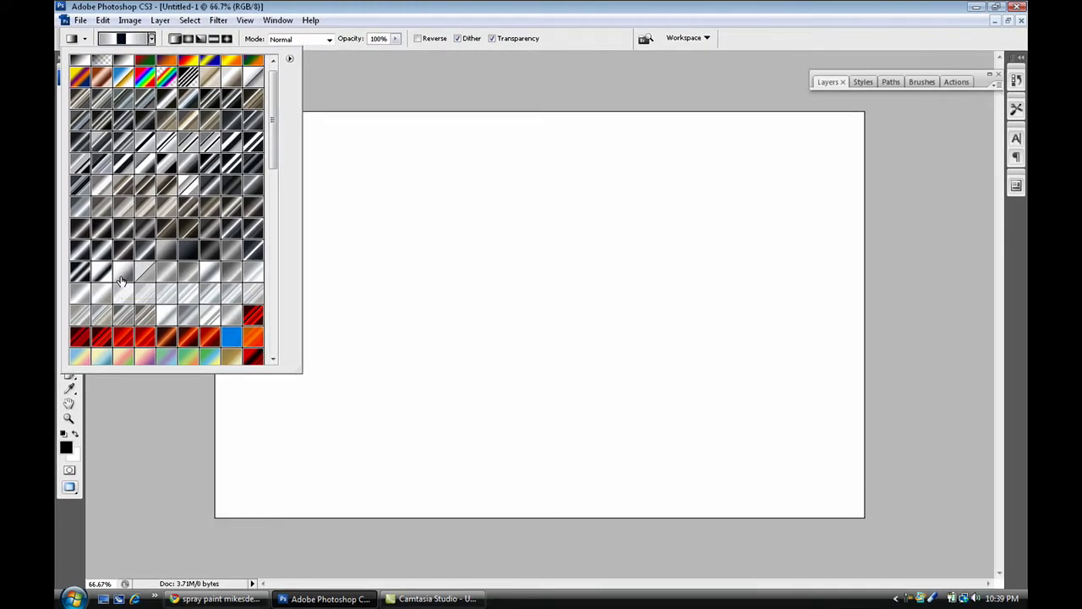
{"action": "double_click", "coordinate": [124, 271]}
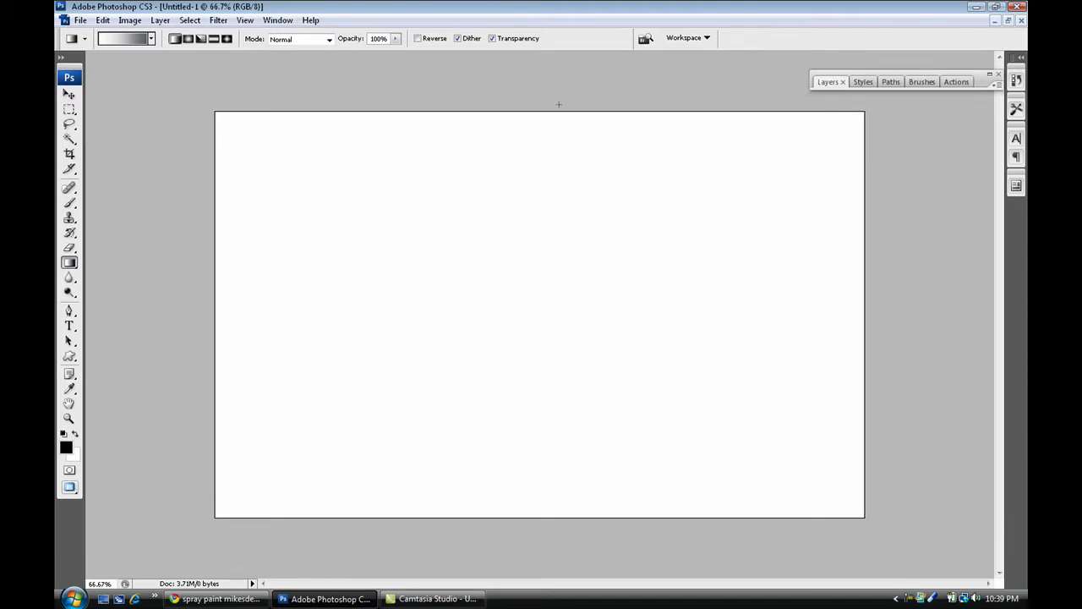
{"action": "left_click_drag", "start_coordinate": [559, 104], "coordinate": [527, 451]}
{"action": "left_click_drag", "start_coordinate": [514, 539], "coordinate": [514, 540]}
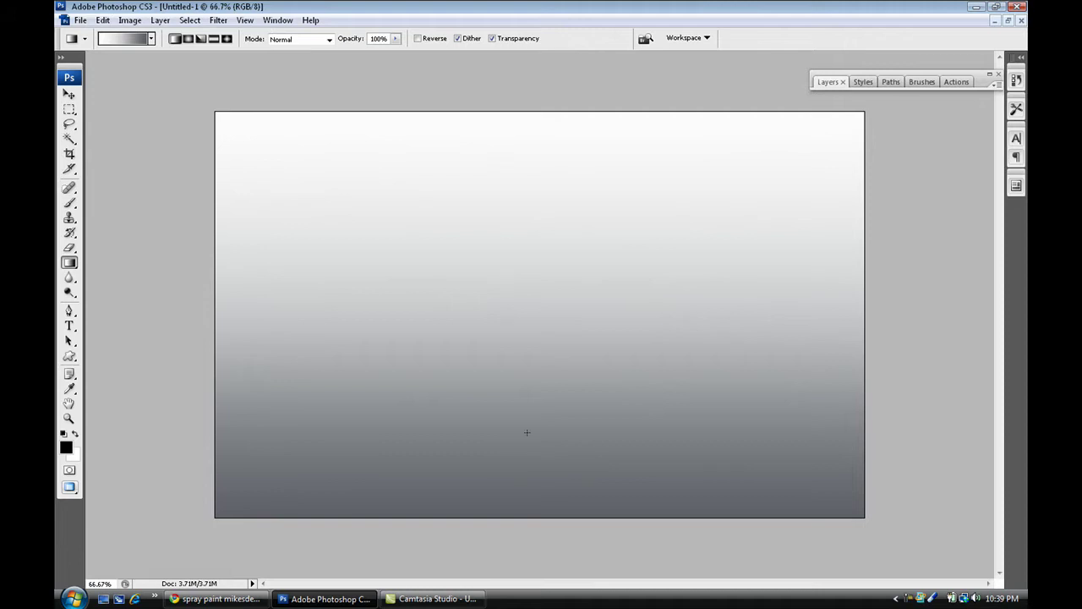
Search Google for 'photoshop brushes' in a new Chrome tab
{"action": "left_click", "coordinate": [216, 599]}
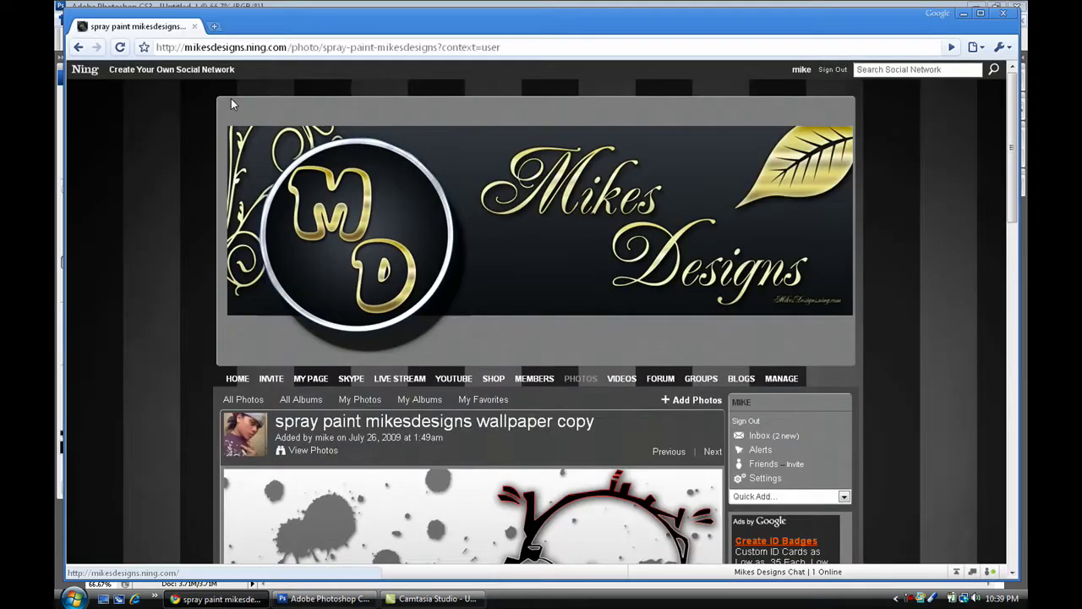
{"action": "left_click", "coordinate": [214, 26]}
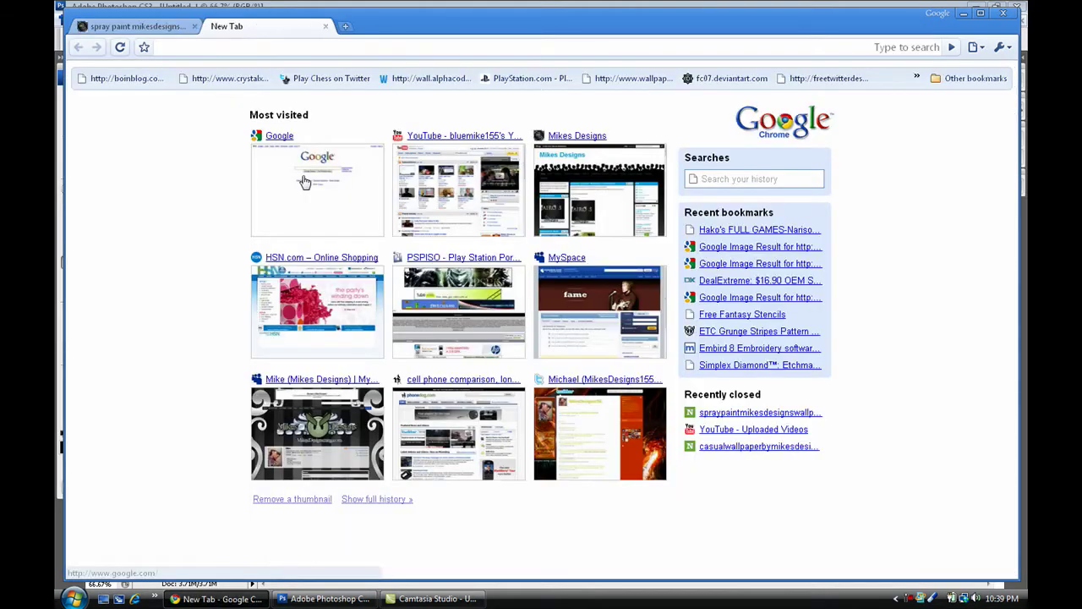
{"action": "left_click", "coordinate": [305, 182]}
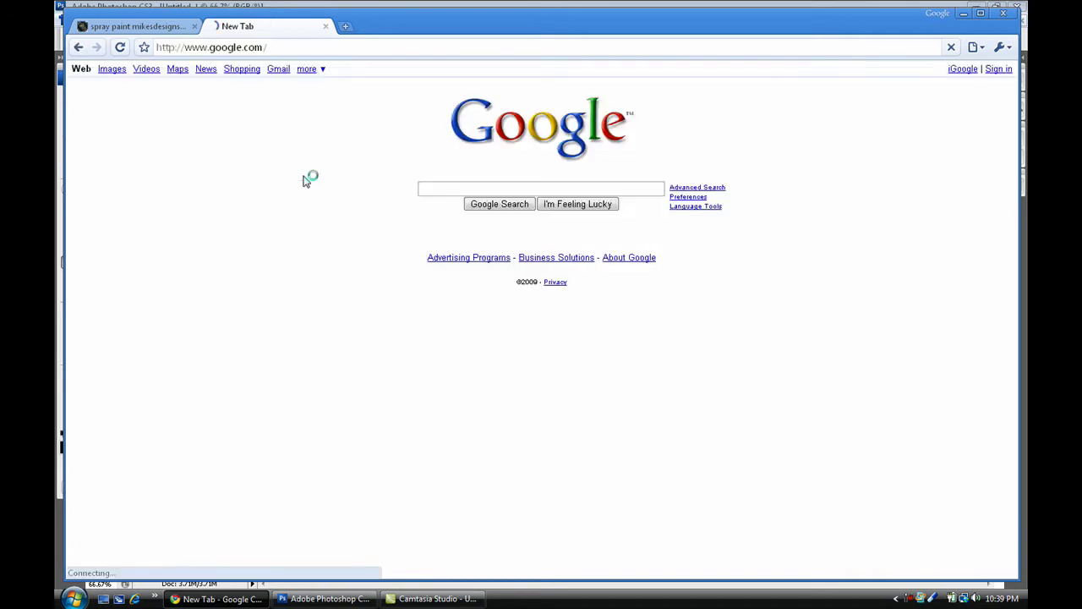
{"action": "type", "text": "photoshop"}
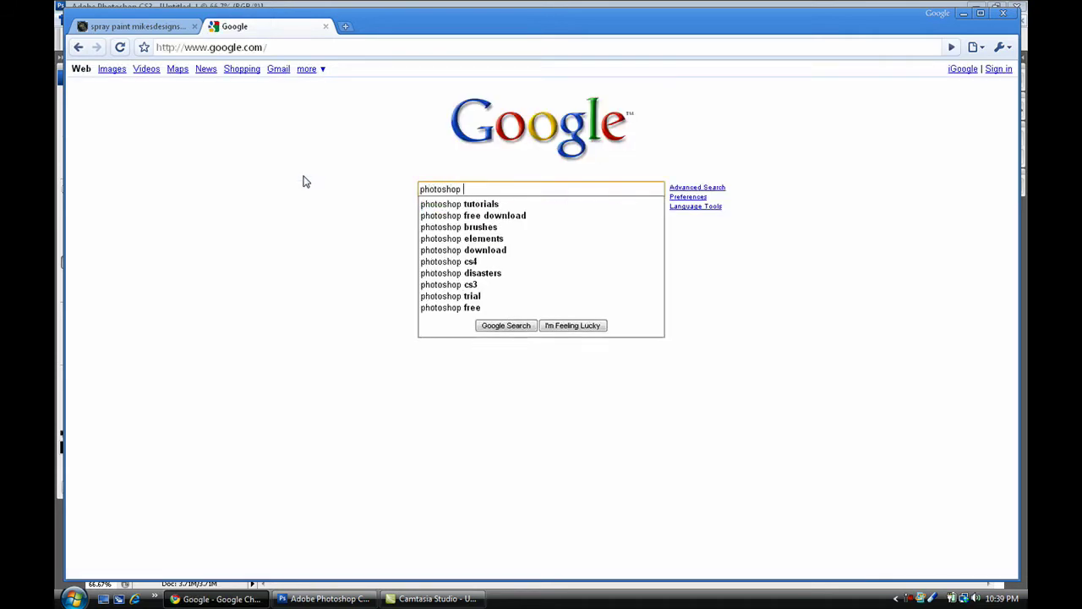
{"action": "type", "text": " bru"}
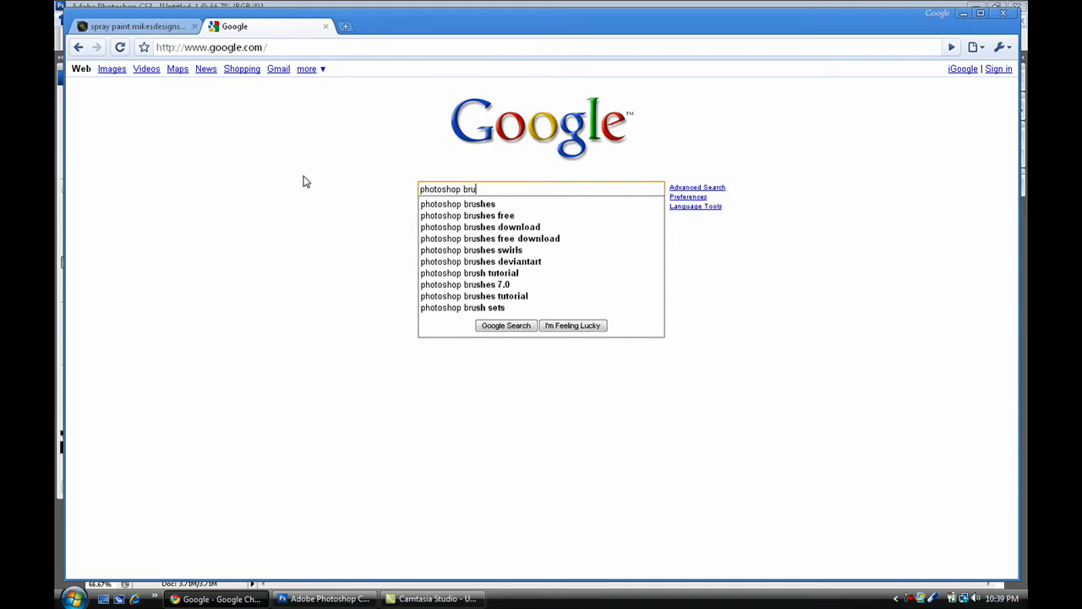
{"action": "key", "text": "Down"}
{"action": "key", "text": "Return"}
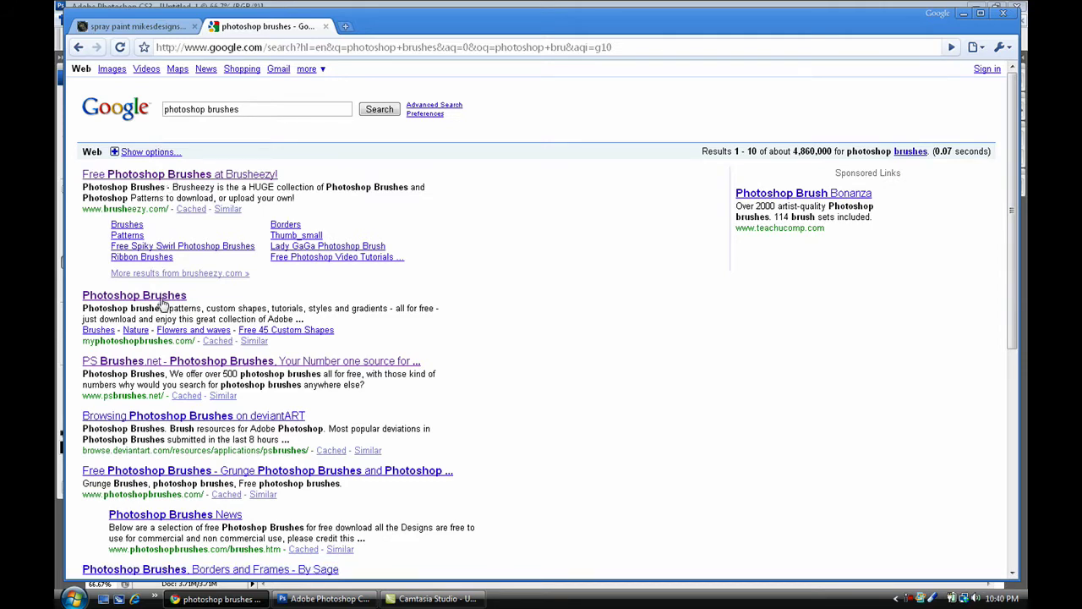
Open Brusheezy from the search results and browse its Brushes listing
{"action": "left_click", "coordinate": [186, 176]}
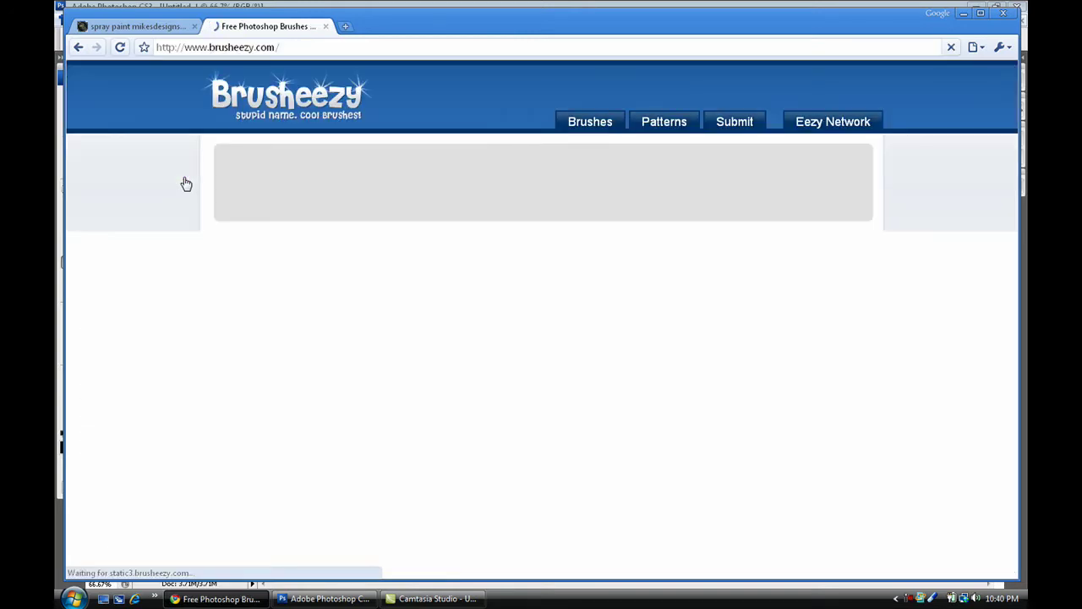
{"action": "scroll", "coordinate": [186, 183], "scroll_direction": "down", "scroll_amount": 1}
{"action": "scroll", "coordinate": [186, 184], "scroll_direction": "down", "scroll_amount": 3}
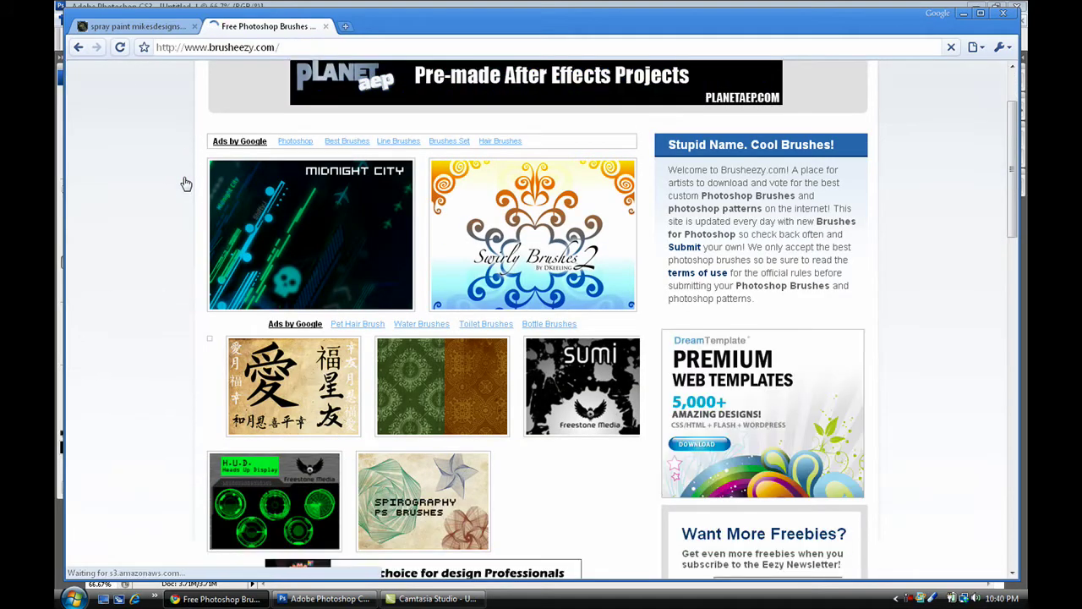
{"action": "scroll", "coordinate": [186, 183], "scroll_direction": "down", "scroll_amount": 2}
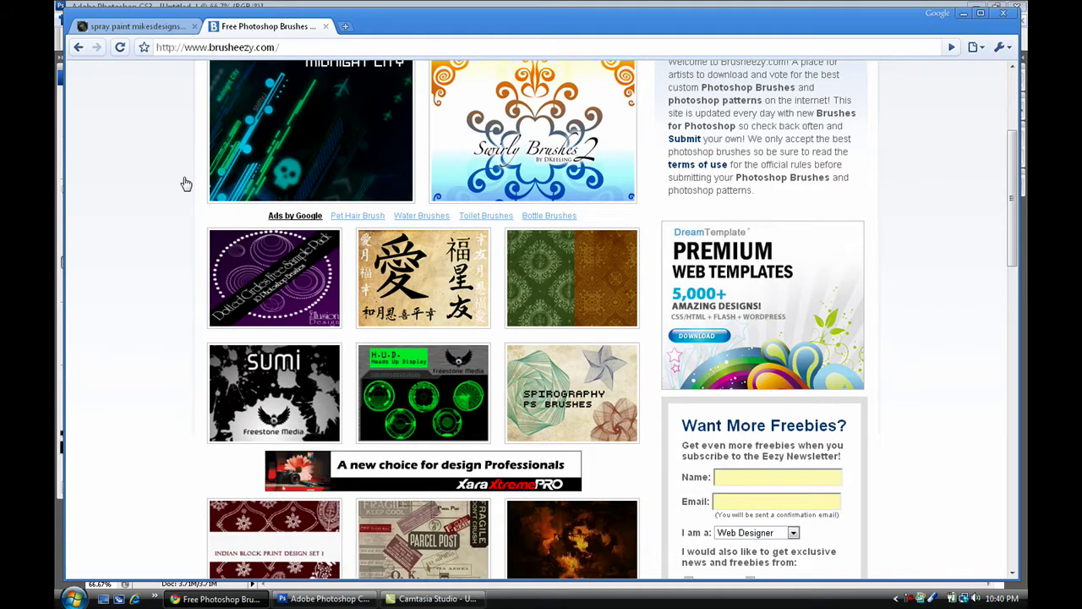
{"action": "scroll", "coordinate": [186, 183], "scroll_direction": "down", "scroll_amount": 2}
{"action": "scroll", "coordinate": [186, 184], "scroll_direction": "down", "scroll_amount": 2}
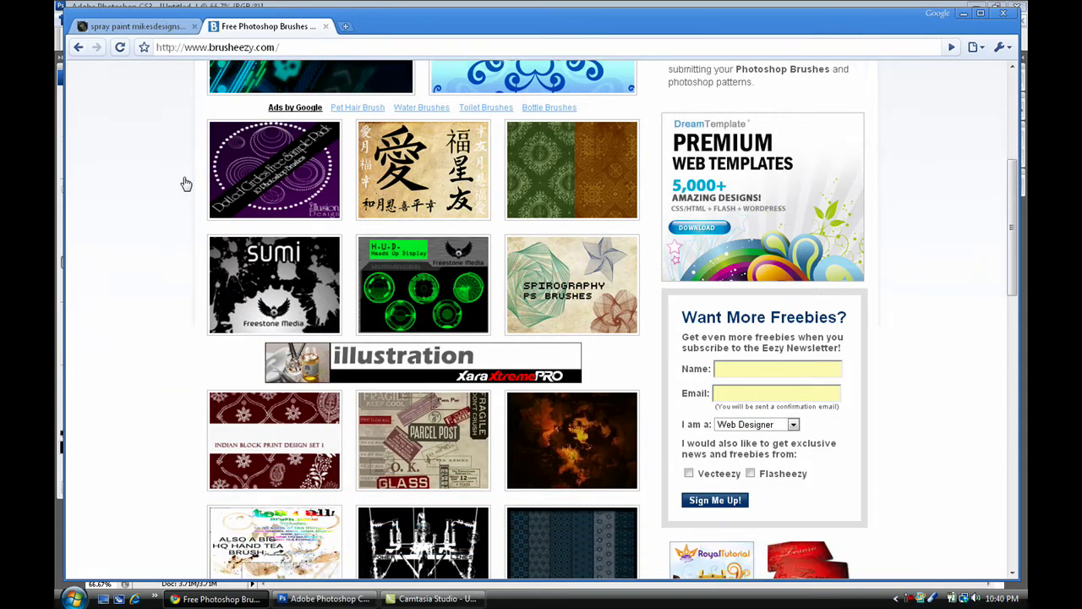
{"action": "scroll", "coordinate": [186, 184], "scroll_direction": "up", "scroll_amount": 5}
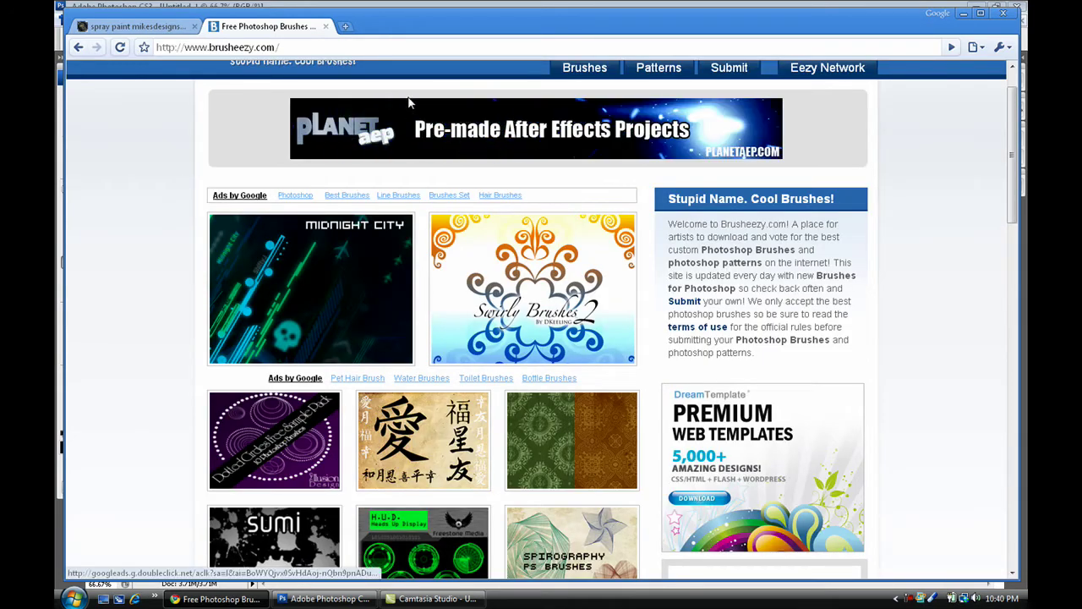
{"action": "left_click", "coordinate": [565, 72]}
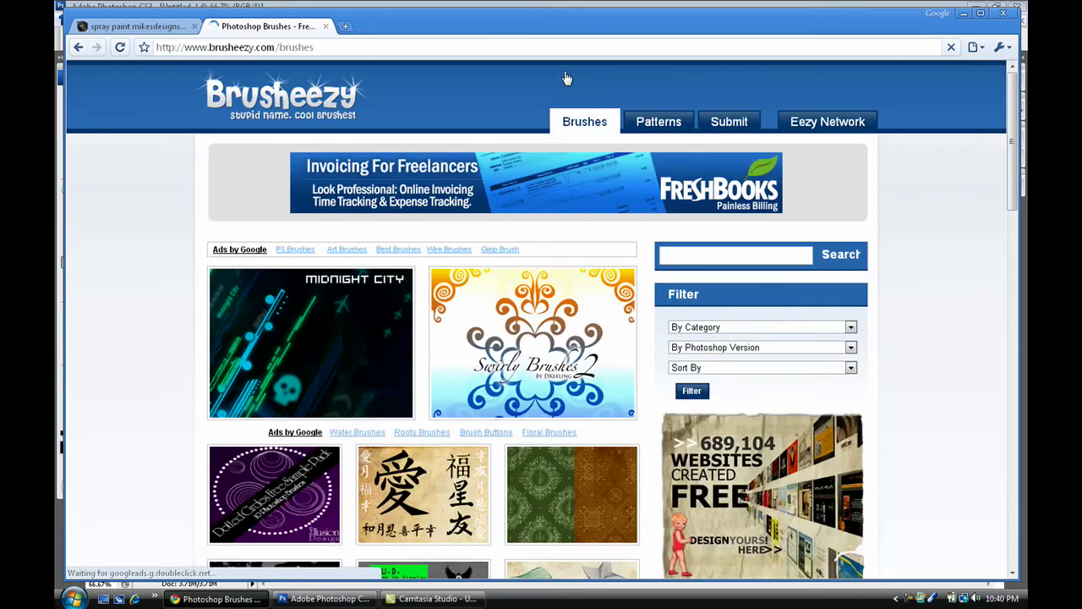
{"action": "scroll", "coordinate": [482, 191], "scroll_direction": "down", "scroll_amount": 5}
{"action": "scroll", "coordinate": [482, 192], "scroll_direction": "down", "scroll_amount": 1}
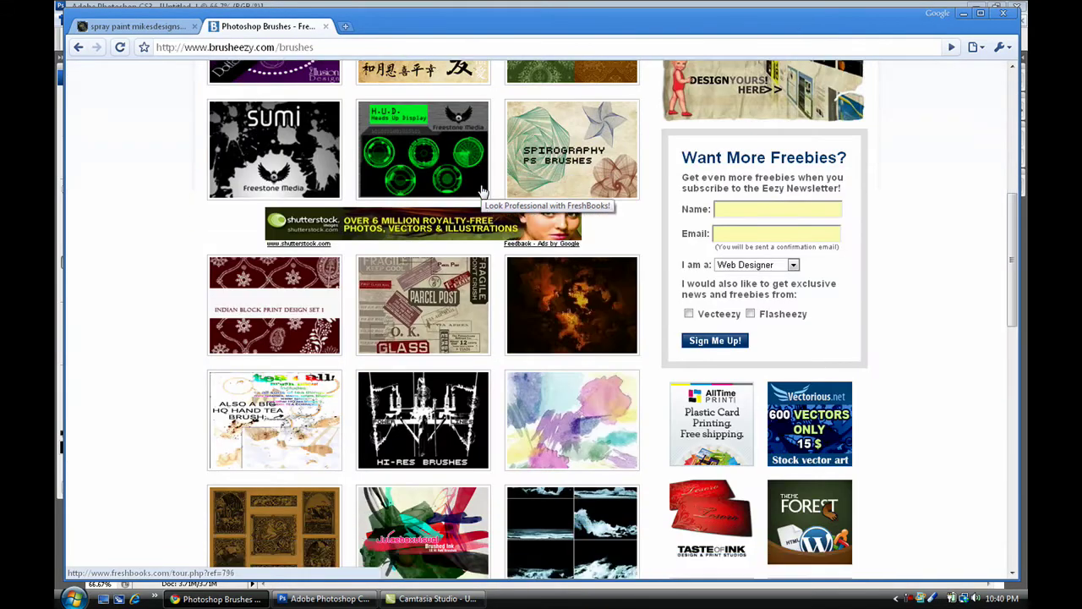
{"action": "scroll", "coordinate": [482, 192], "scroll_direction": "up", "scroll_amount": 1}
Open Sumi Ink Splatters, preview its brushes, and download FSM_sumi.zip
{"action": "left_click", "coordinate": [321, 149]}
{"action": "scroll", "coordinate": [313, 153], "scroll_direction": "down", "scroll_amount": 1}
{"action": "scroll", "coordinate": [313, 153], "scroll_direction": "down", "scroll_amount": 1}
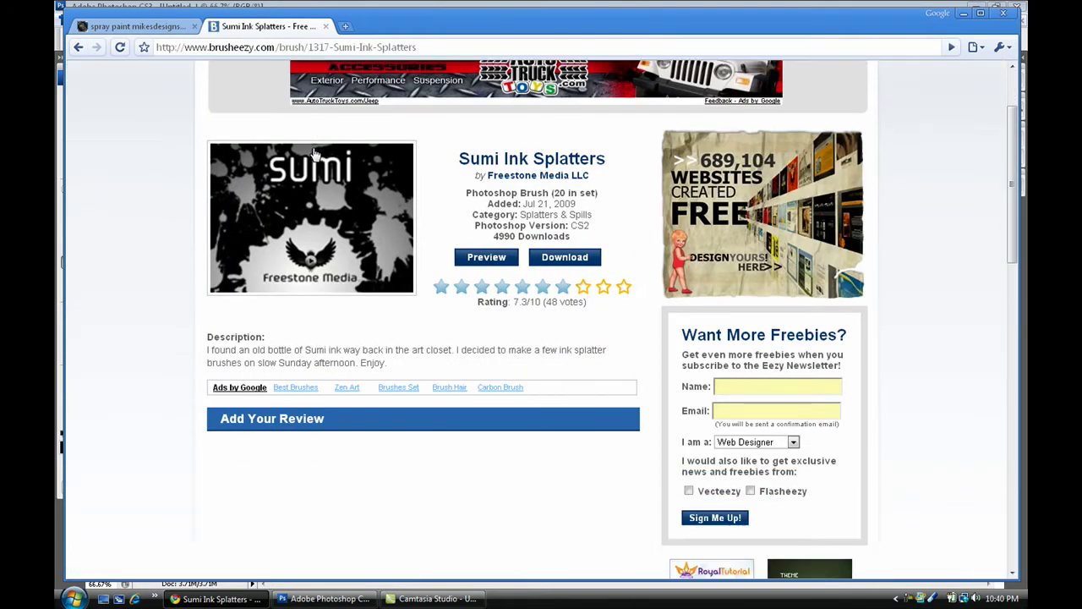
{"action": "left_click", "coordinate": [488, 262]}
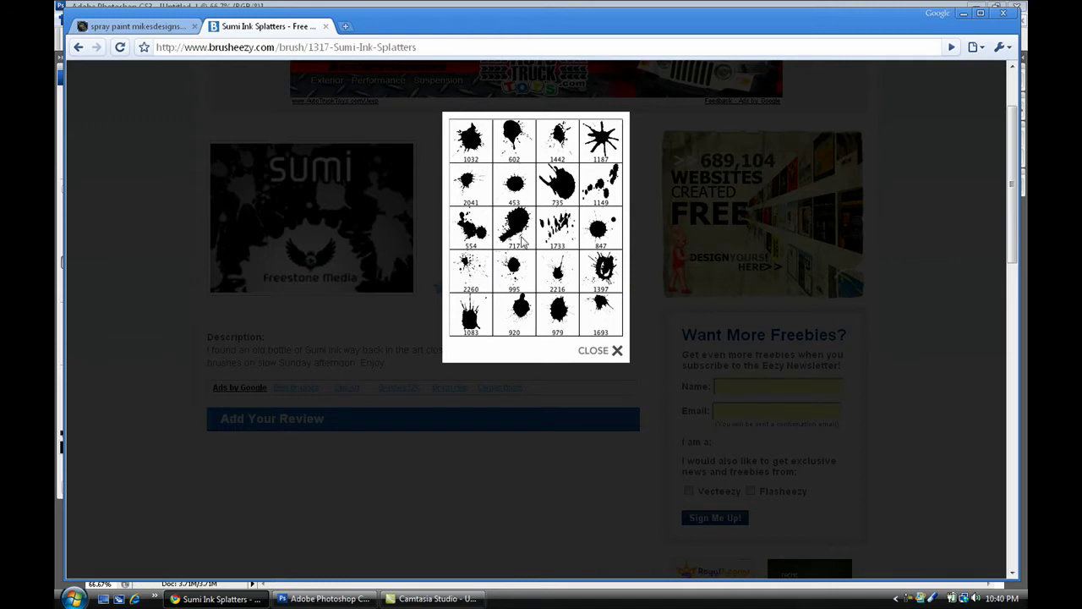
{"action": "left_click", "coordinate": [602, 354]}
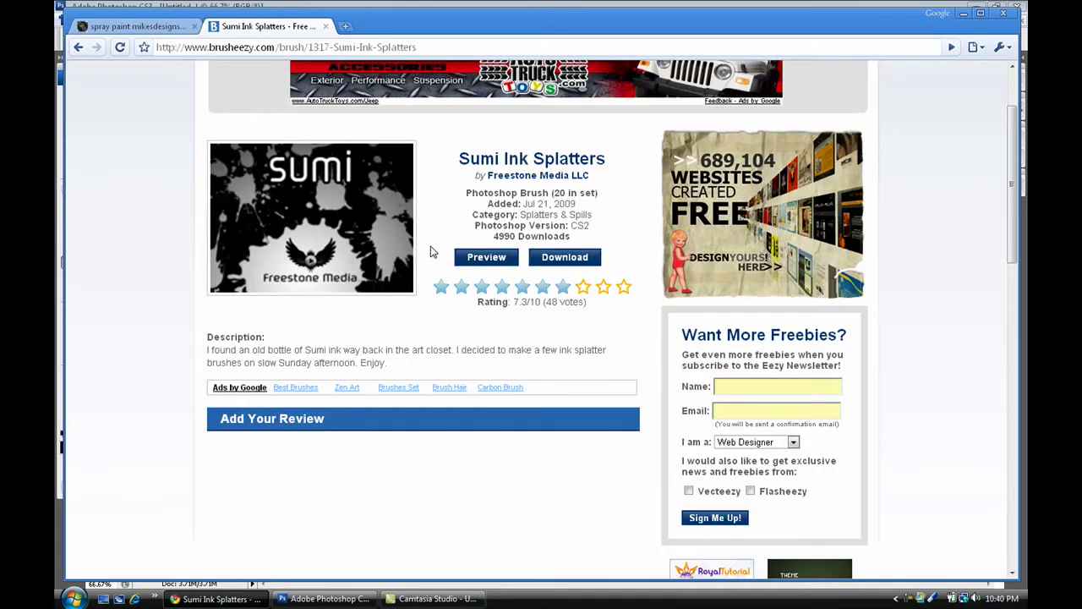
{"action": "left_click", "coordinate": [568, 259]}
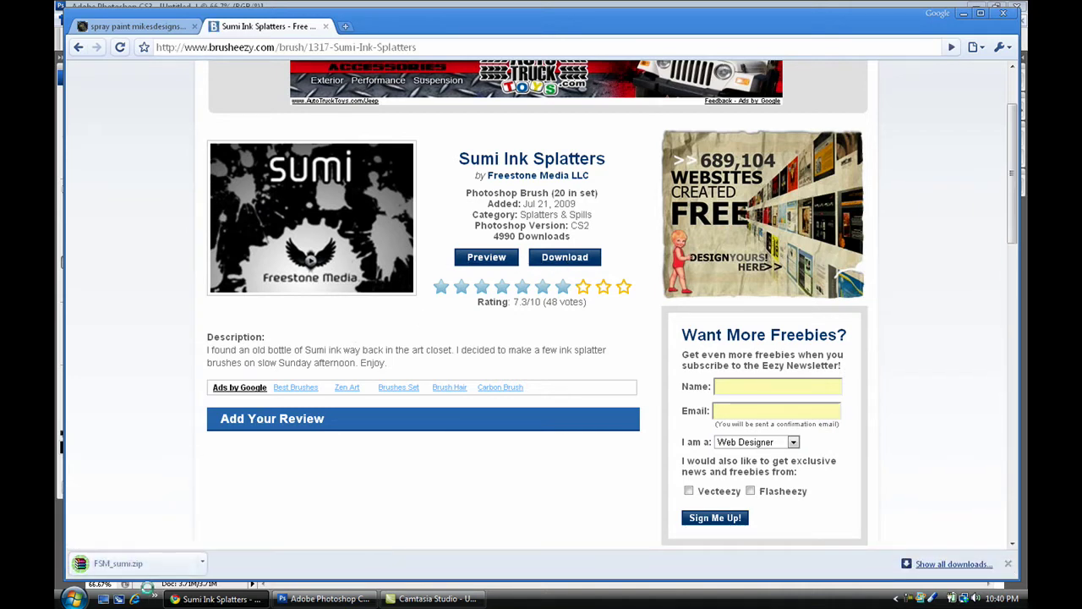
Open FSM_sumi.zip in WinRAR and select FSM ink splatter.abr
{"action": "left_click", "coordinate": [146, 565]}
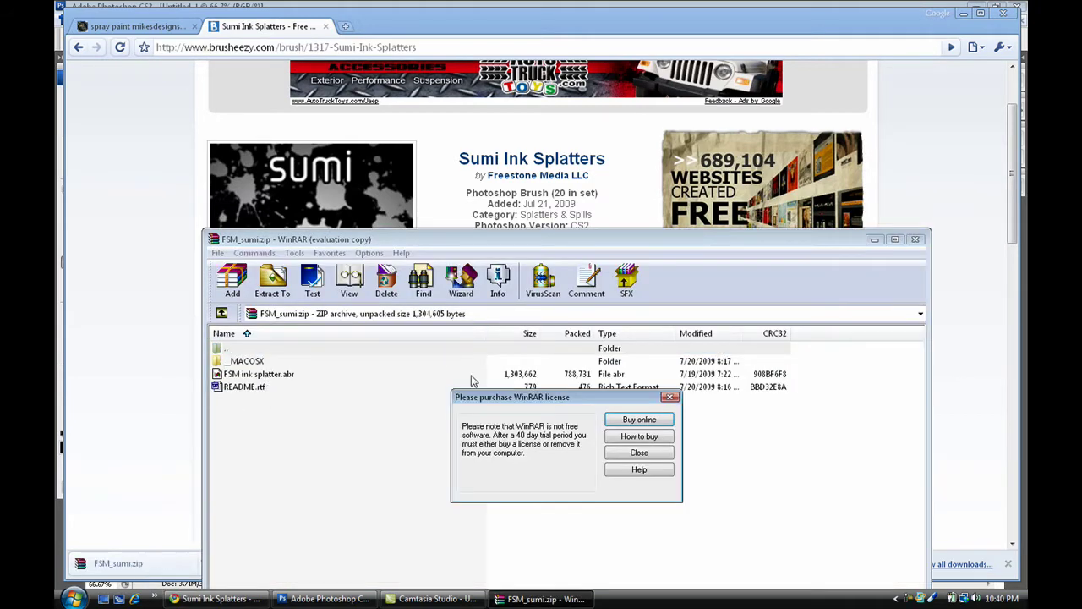
{"action": "left_click", "coordinate": [673, 397]}
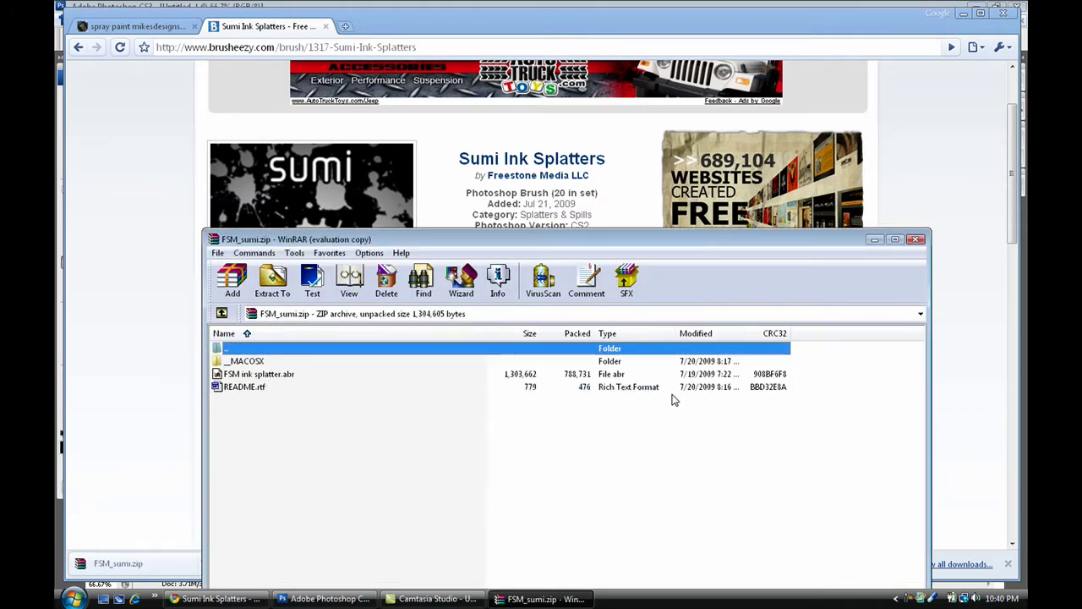
{"action": "left_click", "coordinate": [273, 377]}
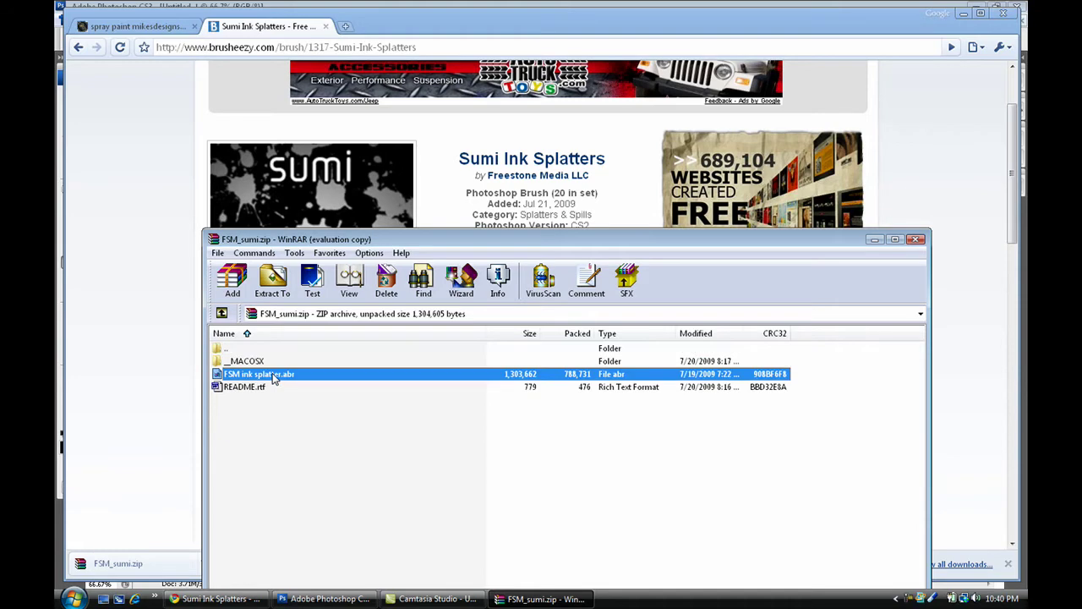
Extract FSM ink splatter.abr into the Documents folder
{"action": "key", "text": "super"}
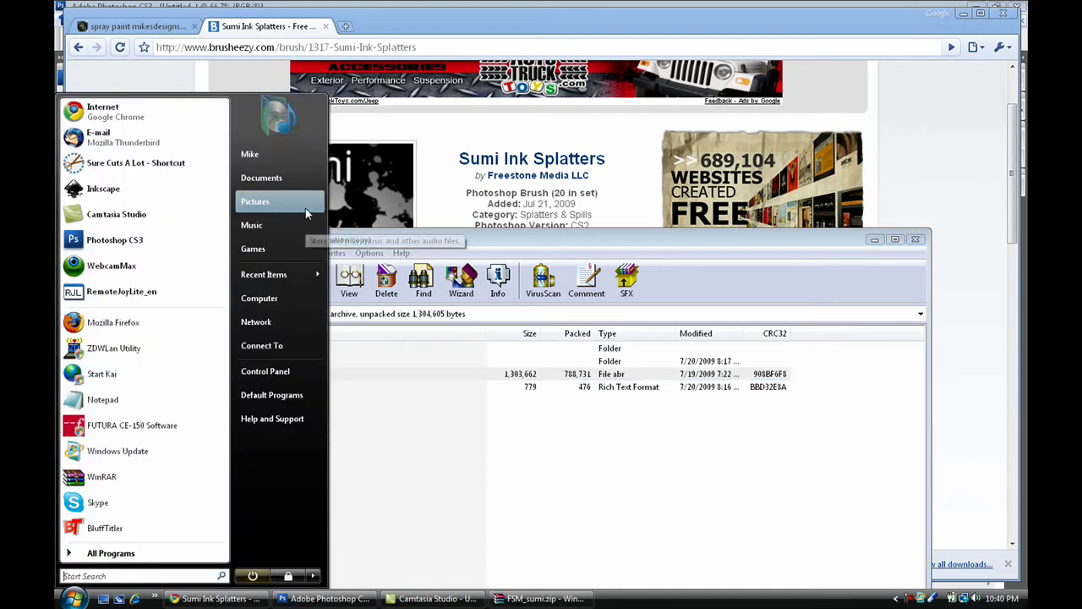
{"action": "left_click", "coordinate": [306, 180]}
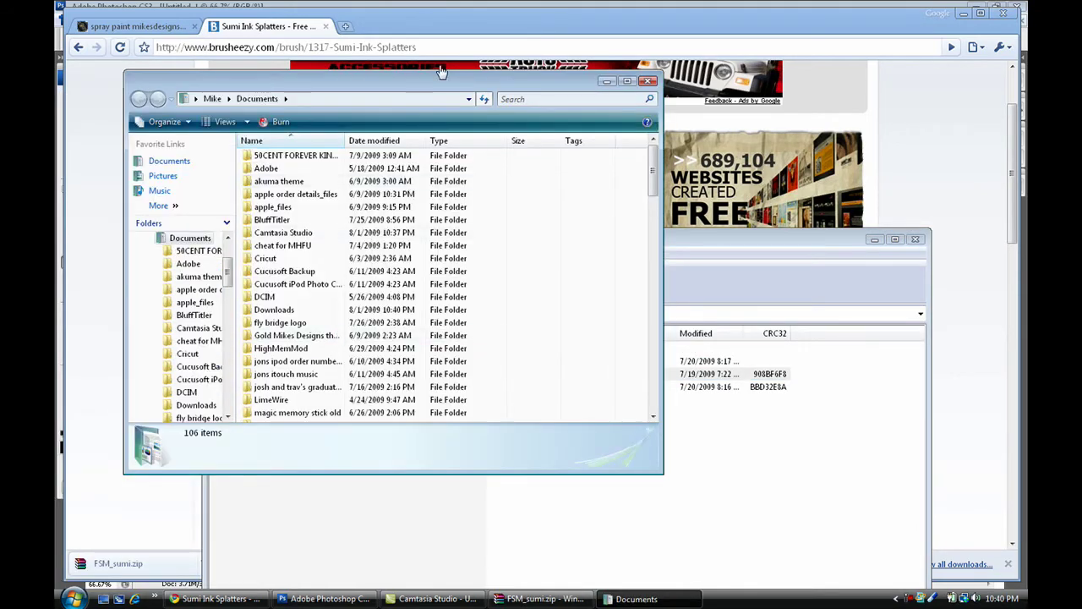
{"action": "left_click_drag", "start_coordinate": [442, 72], "coordinate": [695, 2]}
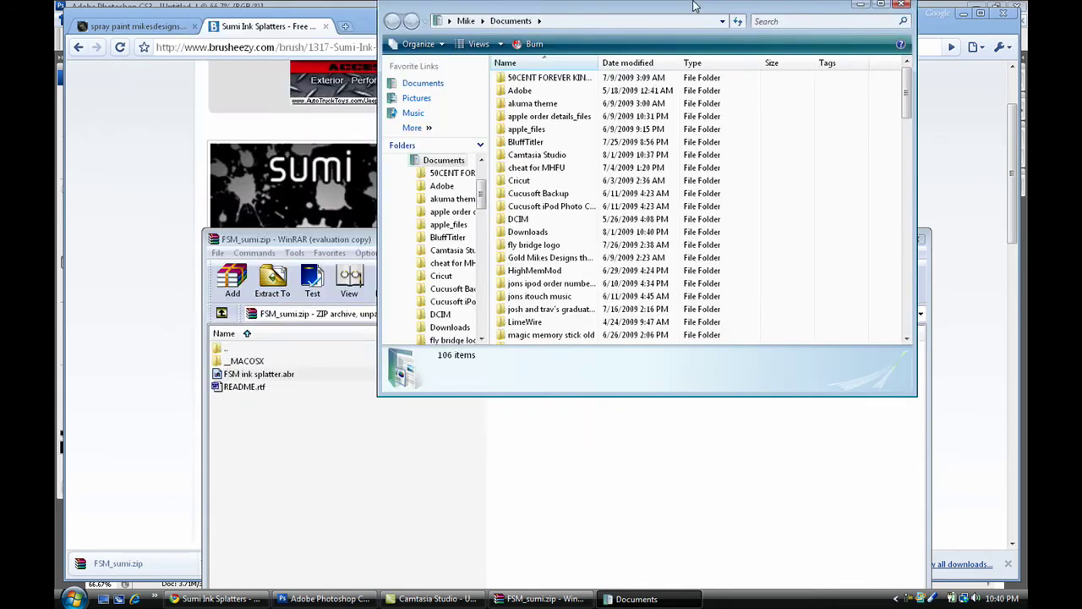
{"action": "left_click", "coordinate": [299, 376]}
{"action": "left_click", "coordinate": [300, 376]}
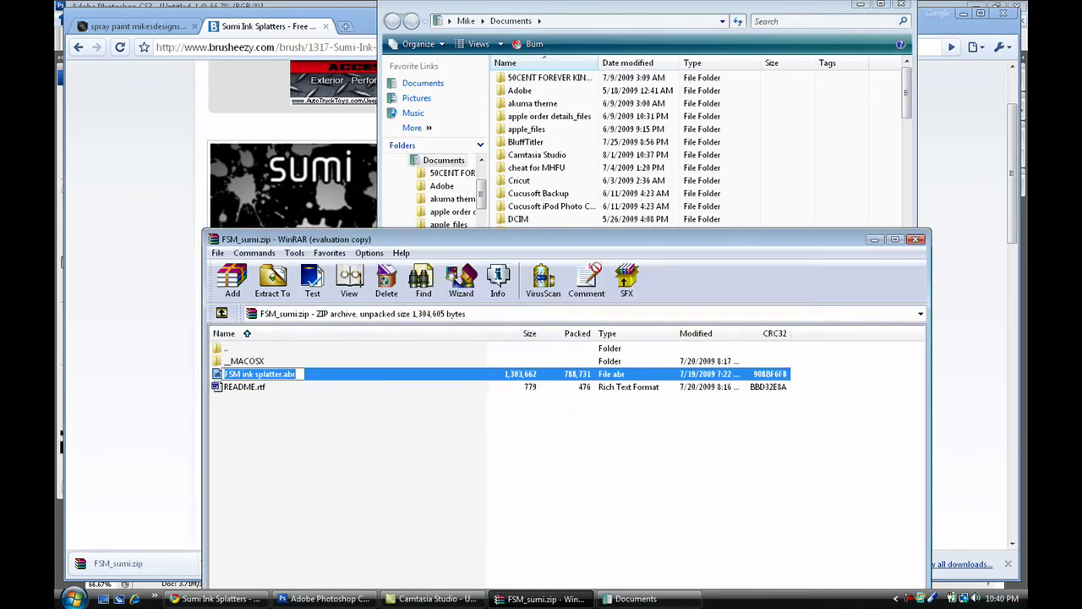
{"action": "mouse_move", "coordinate": [550, 292]}
{"action": "left_mouse_down"}
{"action": "mouse_move", "coordinate": [819, 179]}
{"action": "mouse_move", "coordinate": [882, 138]}
{"action": "left_mouse_up"}
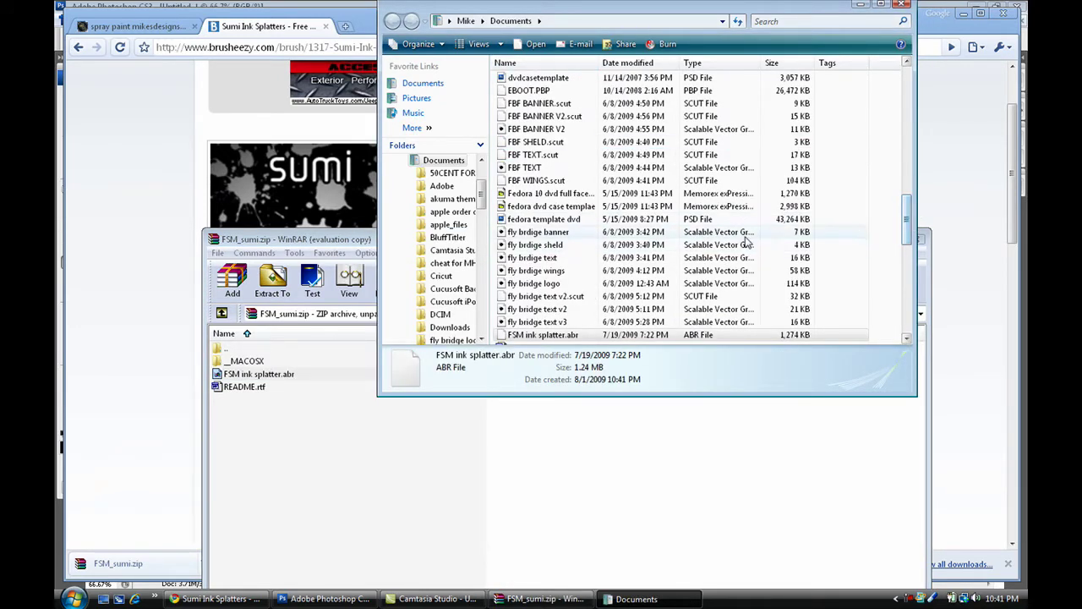
Back in Photoshop, select the Brush Tool
{"action": "left_click", "coordinate": [326, 599]}
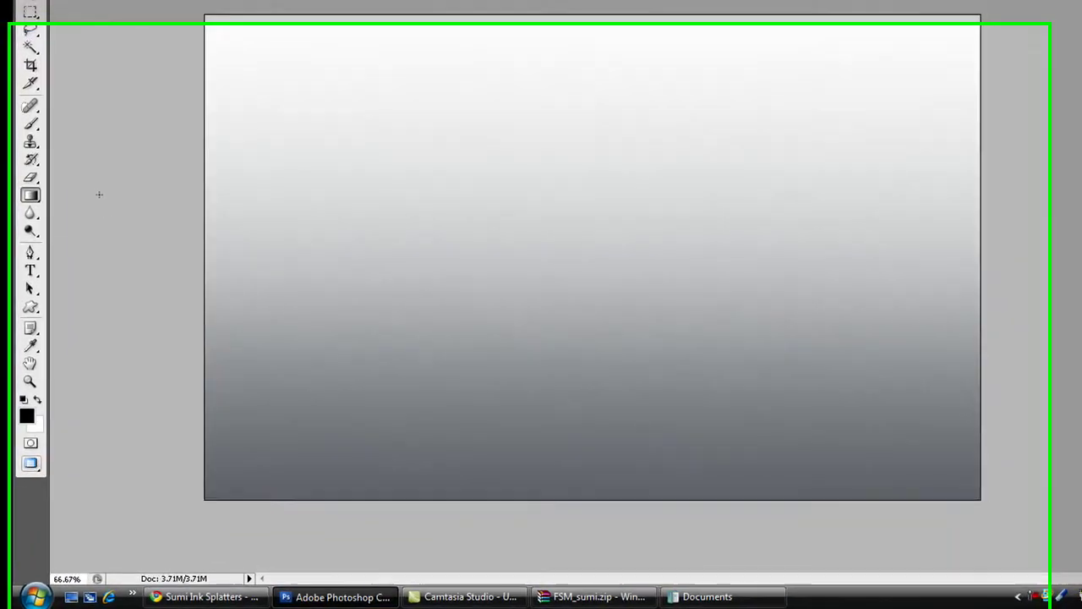
{"action": "left_click", "coordinate": [71, 202]}
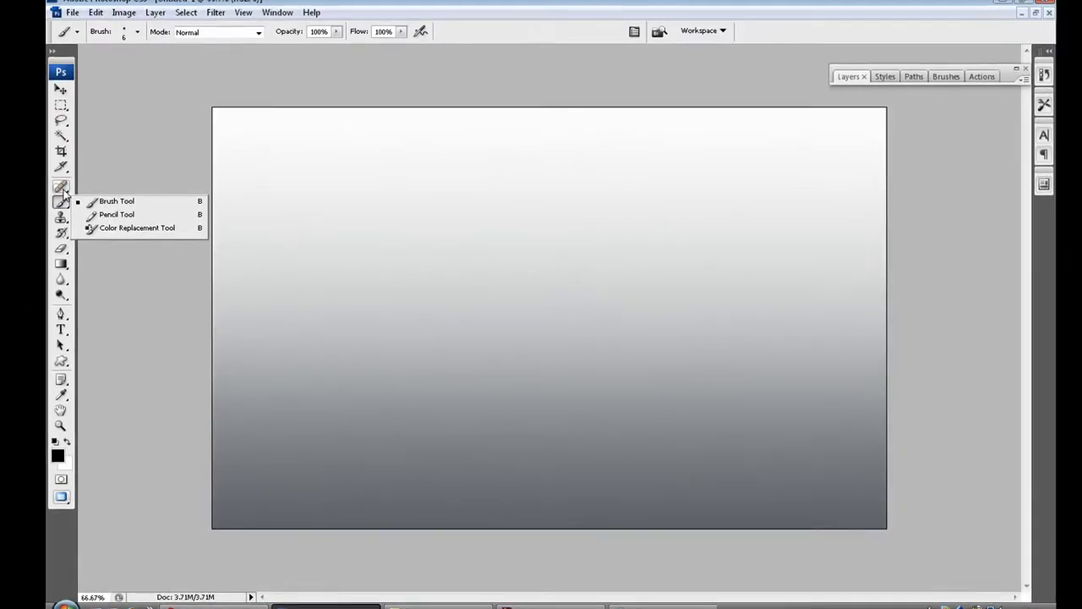
{"action": "left_click", "coordinate": [19, 82]}
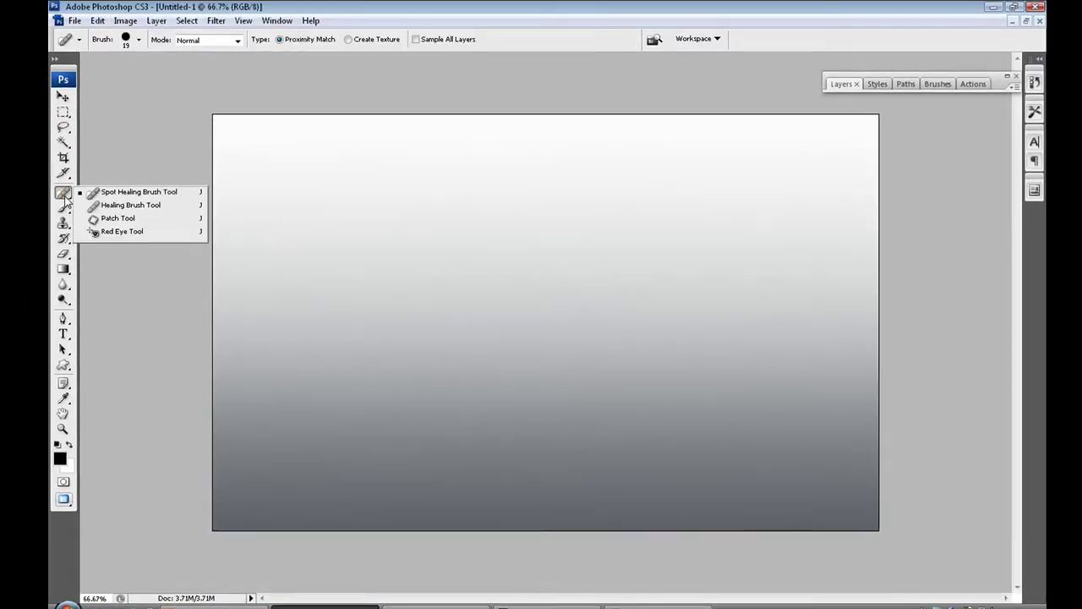
{"action": "left_click", "coordinate": [62, 212]}
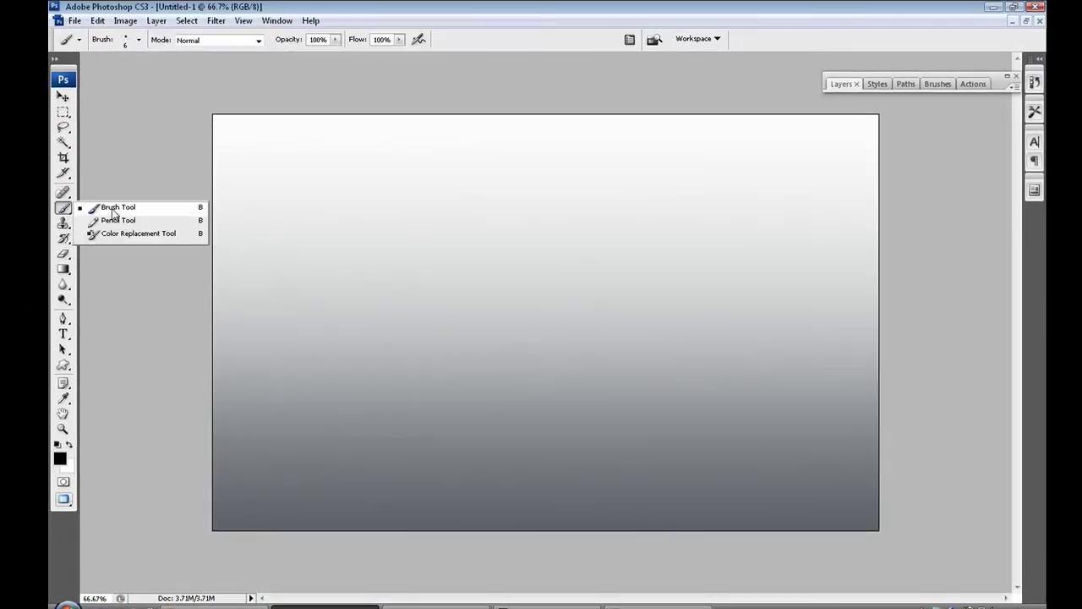
{"action": "left_click", "coordinate": [110, 205]}
Load FSM ink splatter.abr into the brush presets and choose splatter brush 2260
{"action": "left_click", "coordinate": [137, 40]}
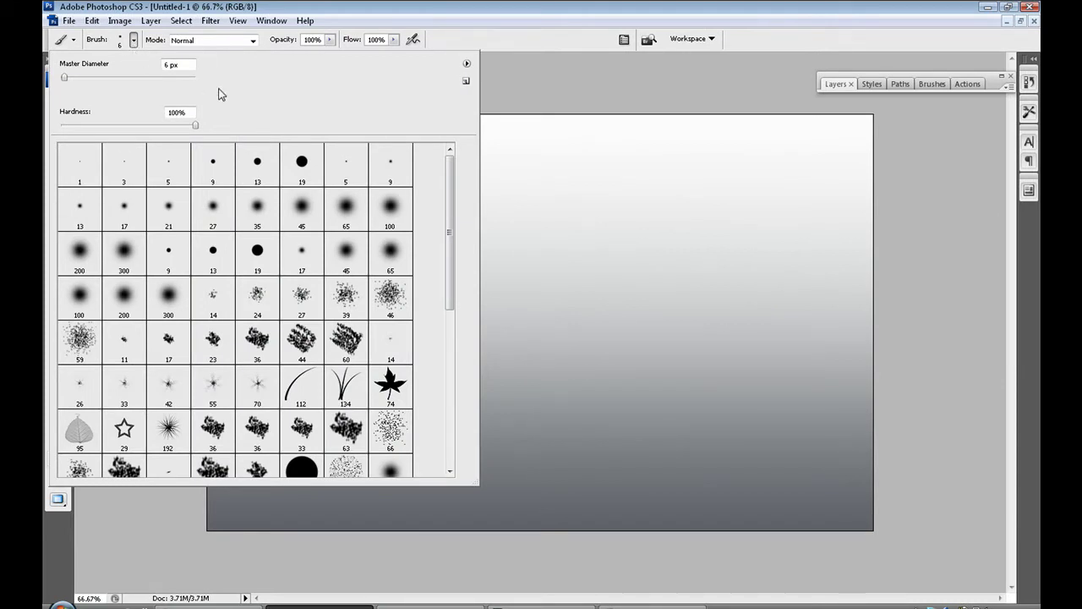
{"action": "left_click", "coordinate": [467, 66]}
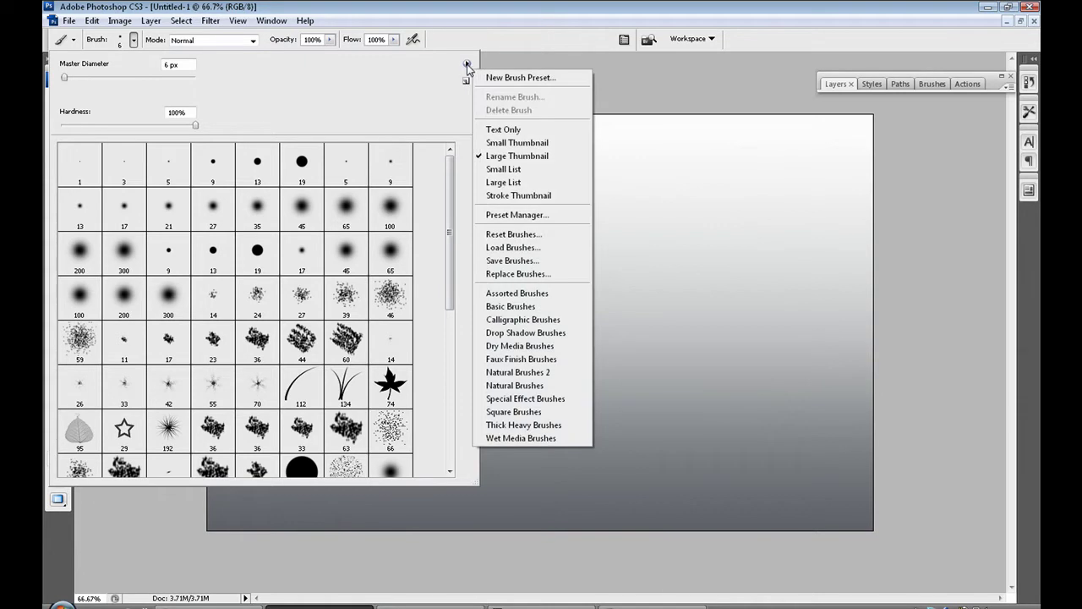
{"action": "left_click", "coordinate": [526, 235]}
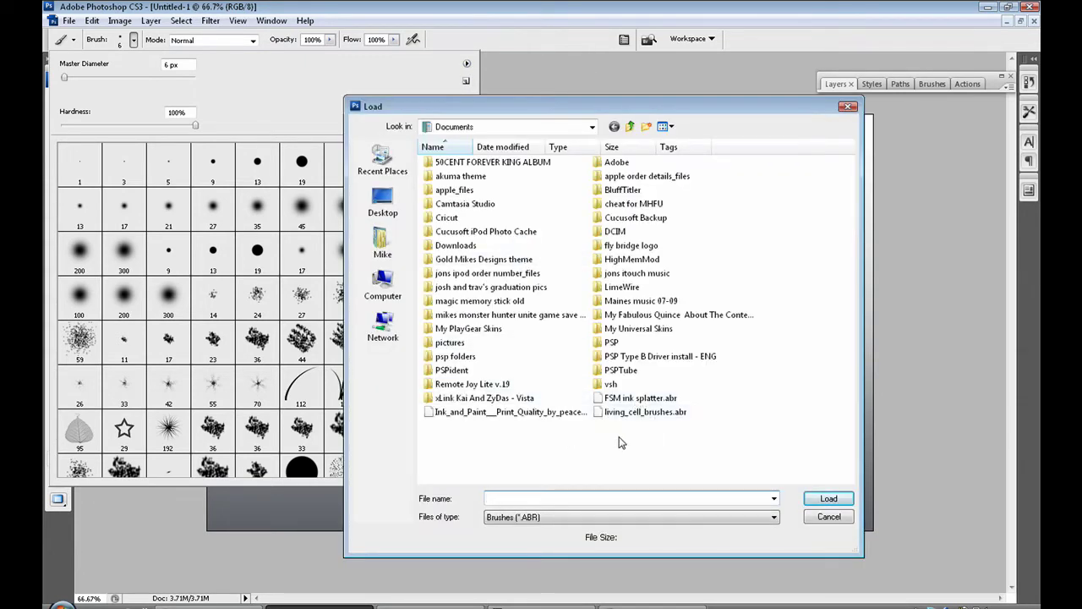
{"action": "left_click", "coordinate": [645, 399]}
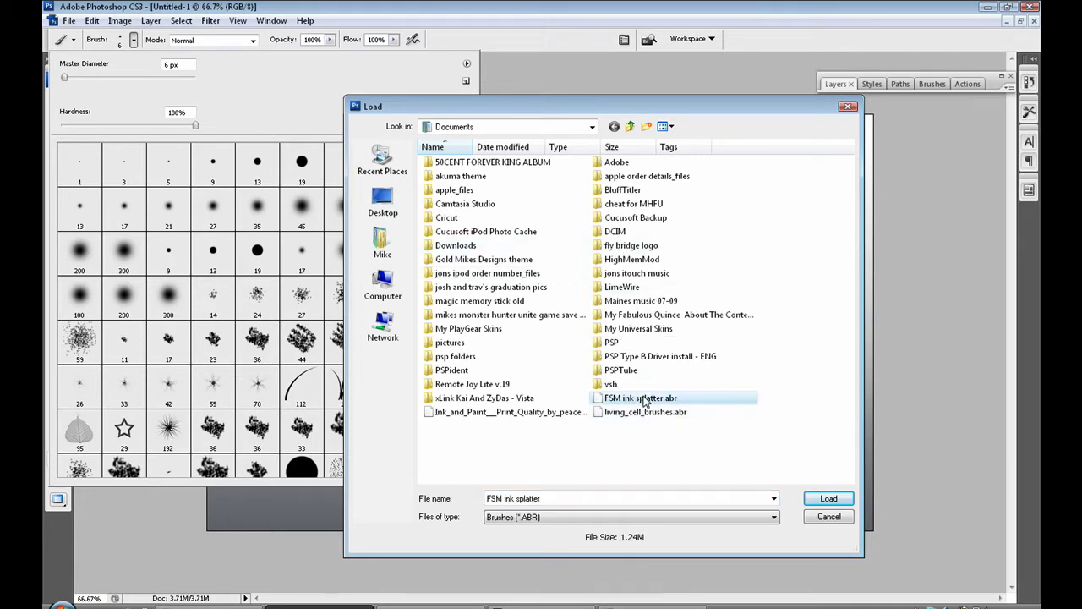
{"action": "left_click", "coordinate": [828, 498]}
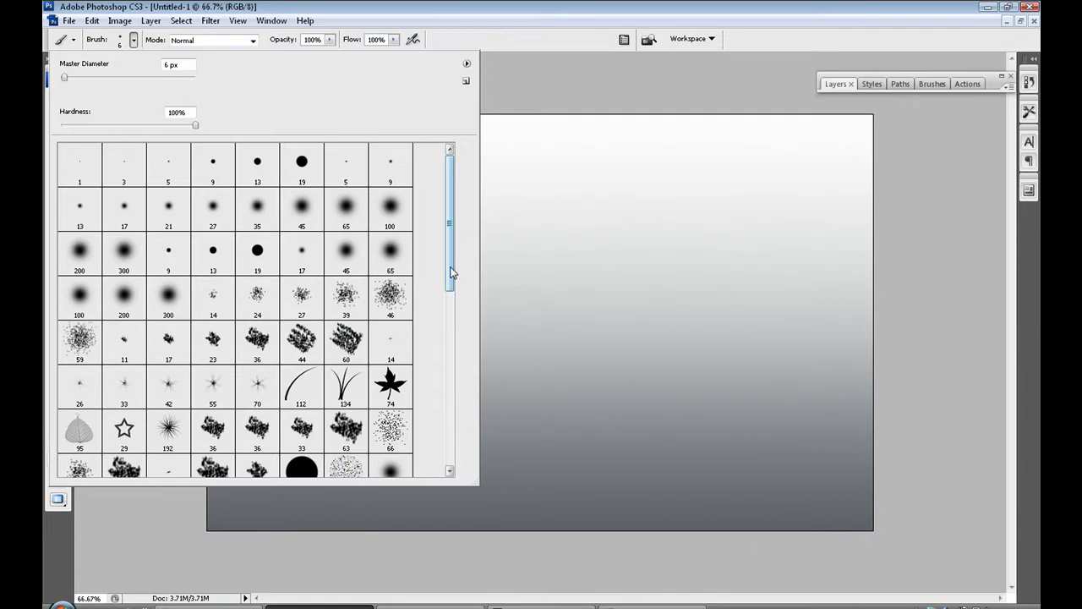
{"action": "left_click_drag", "start_coordinate": [451, 273], "coordinate": [454, 455]}
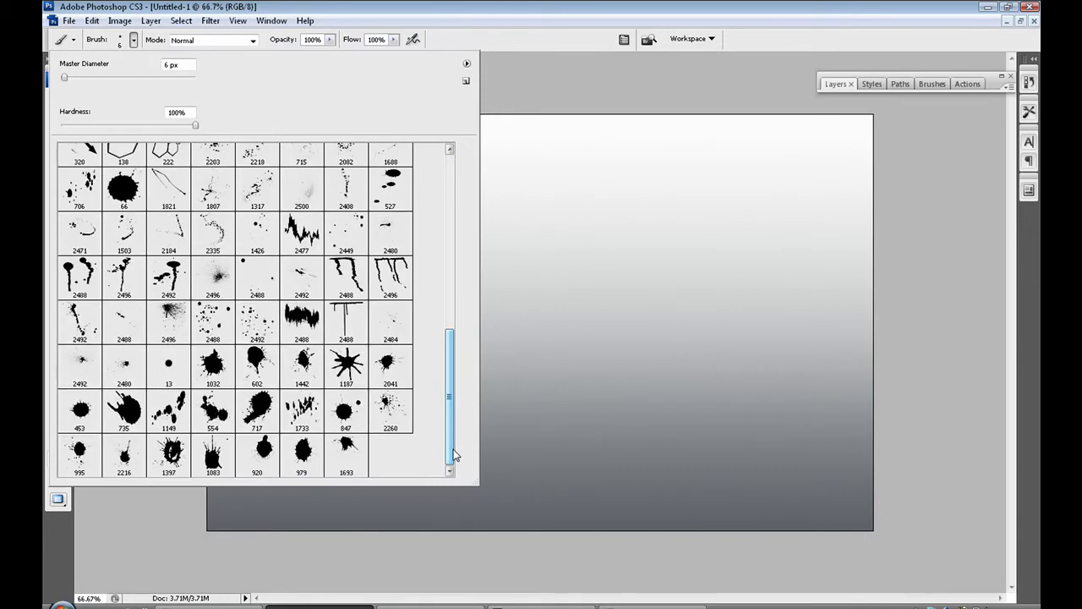
{"action": "left_click", "coordinate": [391, 411]}
{"action": "key", "text": "Return"}
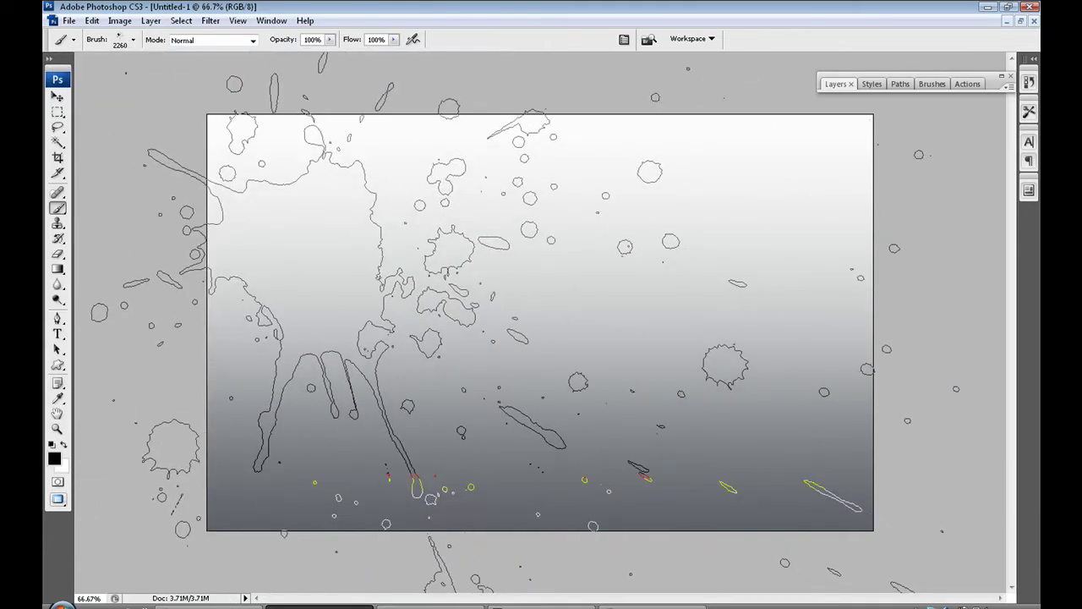
Create Layer 1, shrink the brush to 1500 px, and stamp a large black splatter
{"action": "key", "text": "bracketleft"}
{"action": "key", "text": "bracketleft"}
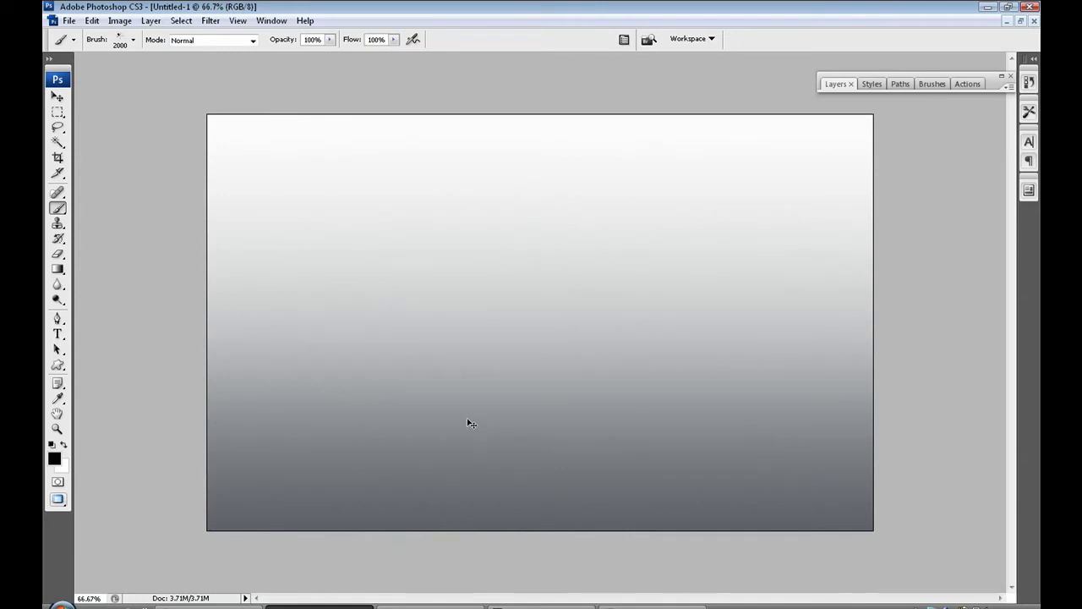
{"action": "key", "text": "ctrl+shift+n"}
{"action": "key", "text": "Return"}
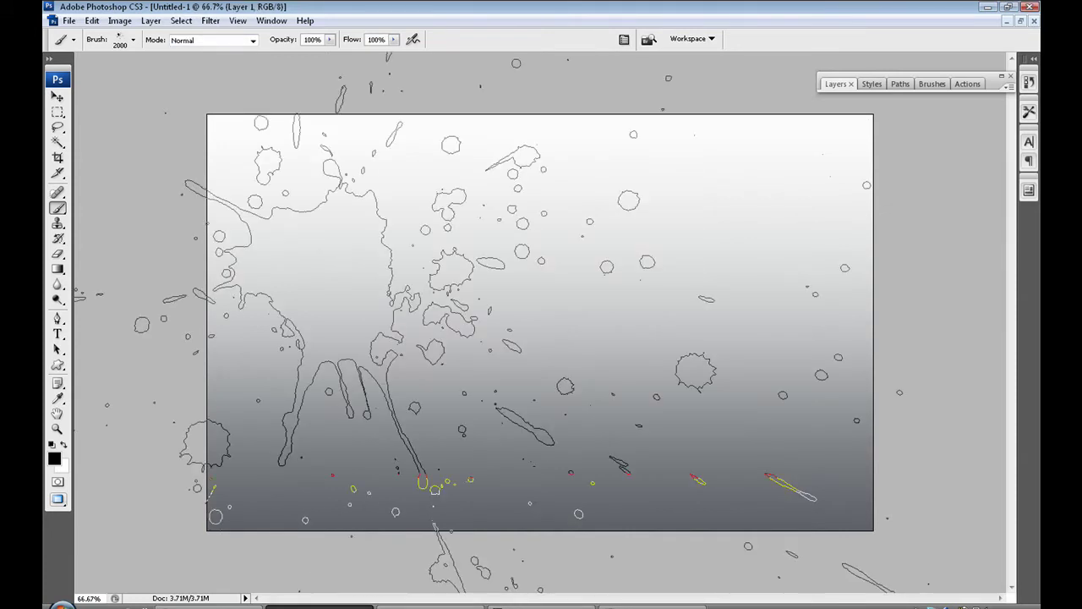
{"action": "key", "text": "bracketleft"}
{"action": "key", "text": "bracketleft"}
{"action": "key", "text": "bracketleft"}
{"action": "key", "text": "bracketleft"}
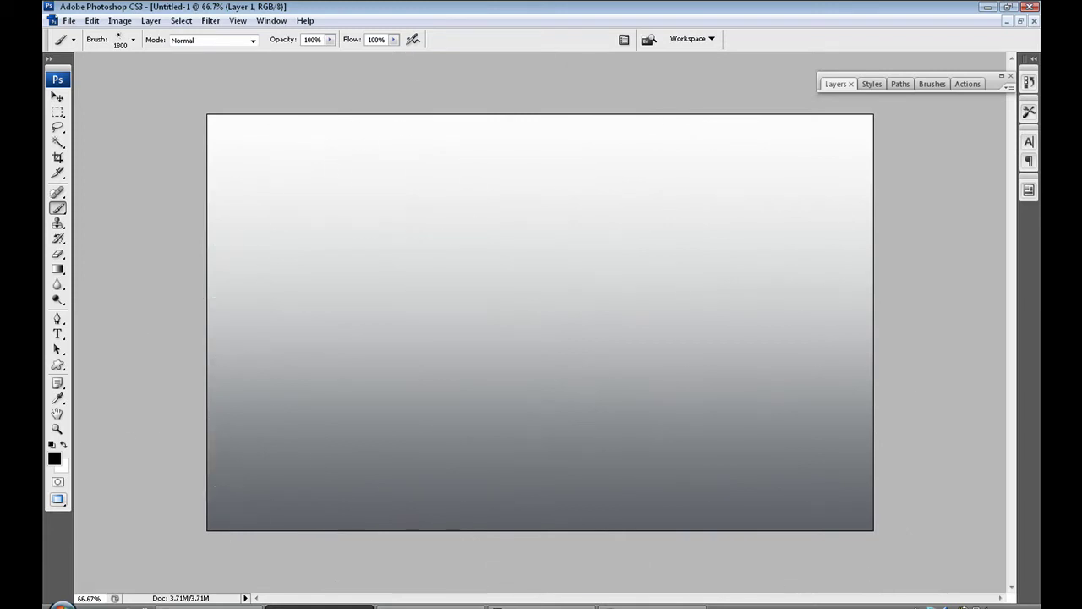
{"action": "key", "text": "bracketleft"}
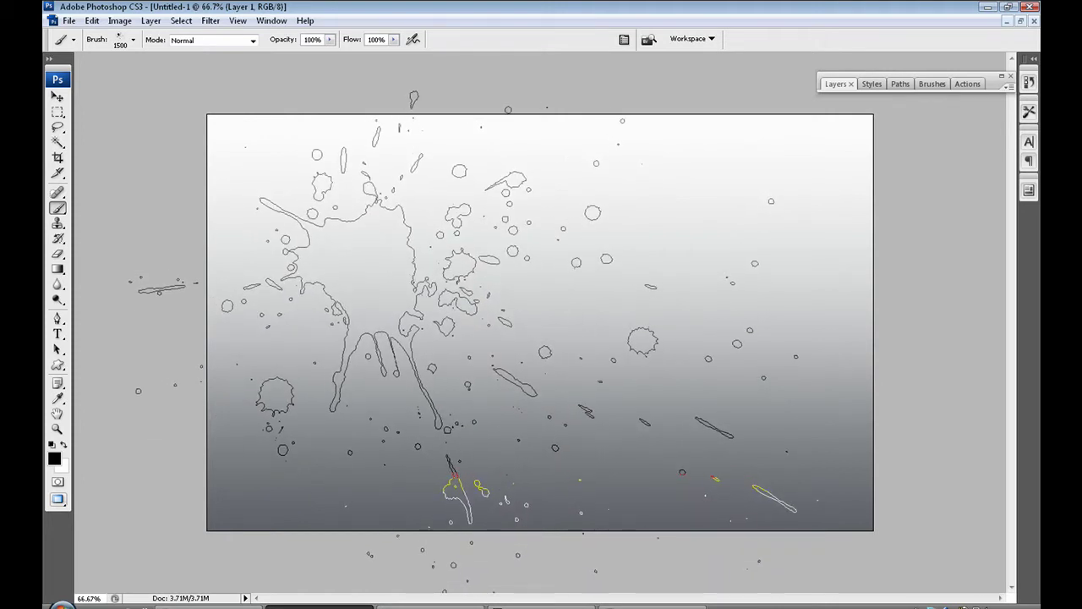
{"action": "left_click", "coordinate": [475, 342]}
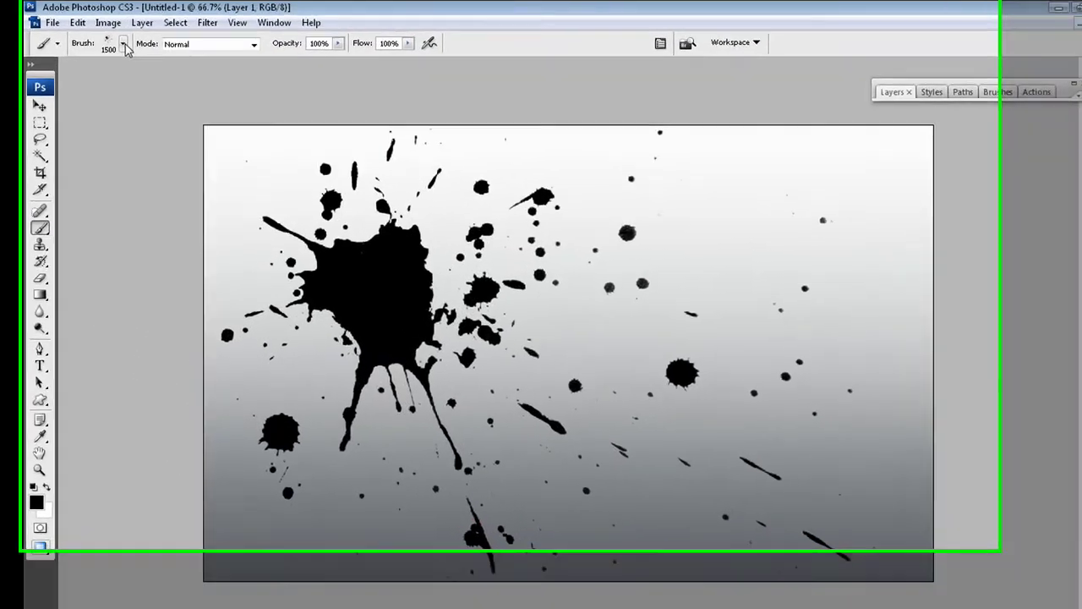
Switch to splatter brush 2492 at 1400 px and stamp splatters on the right and lower left
{"action": "left_click", "coordinate": [133, 40]}
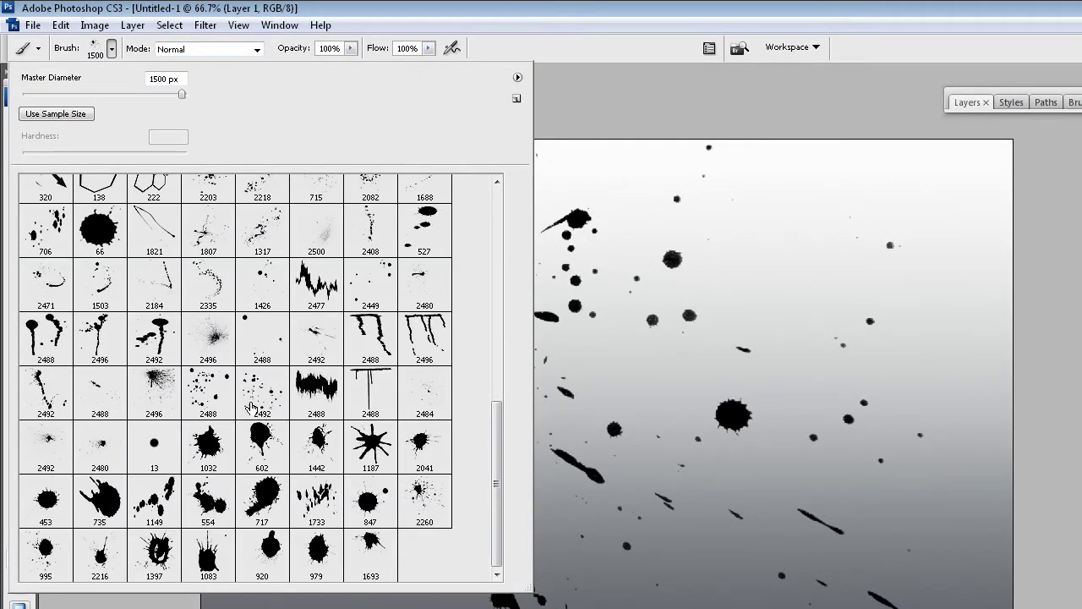
{"action": "left_click", "coordinate": [254, 410]}
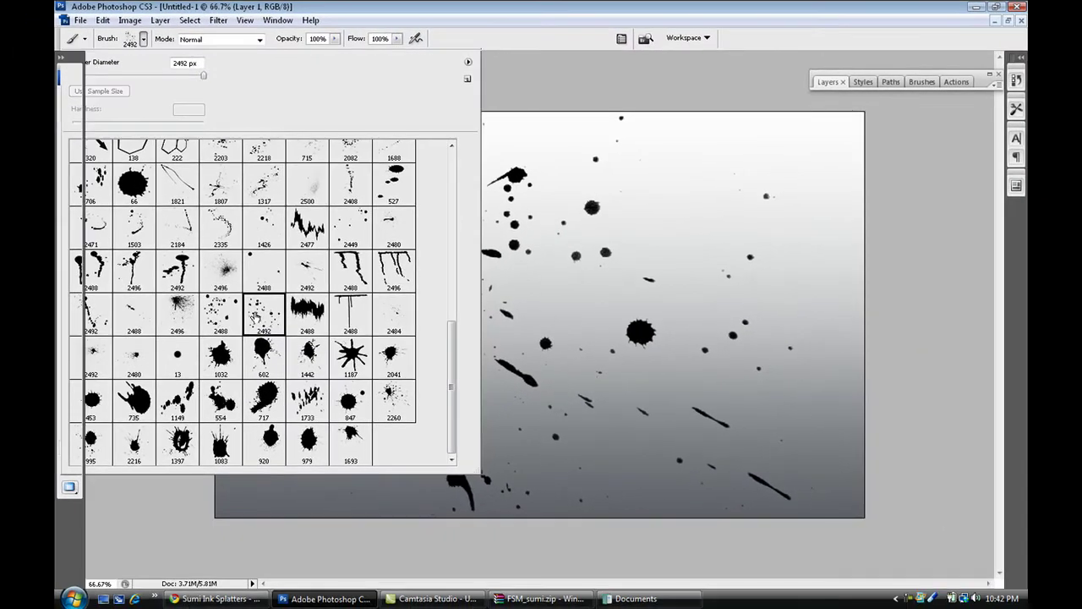
{"action": "key", "text": "Return"}
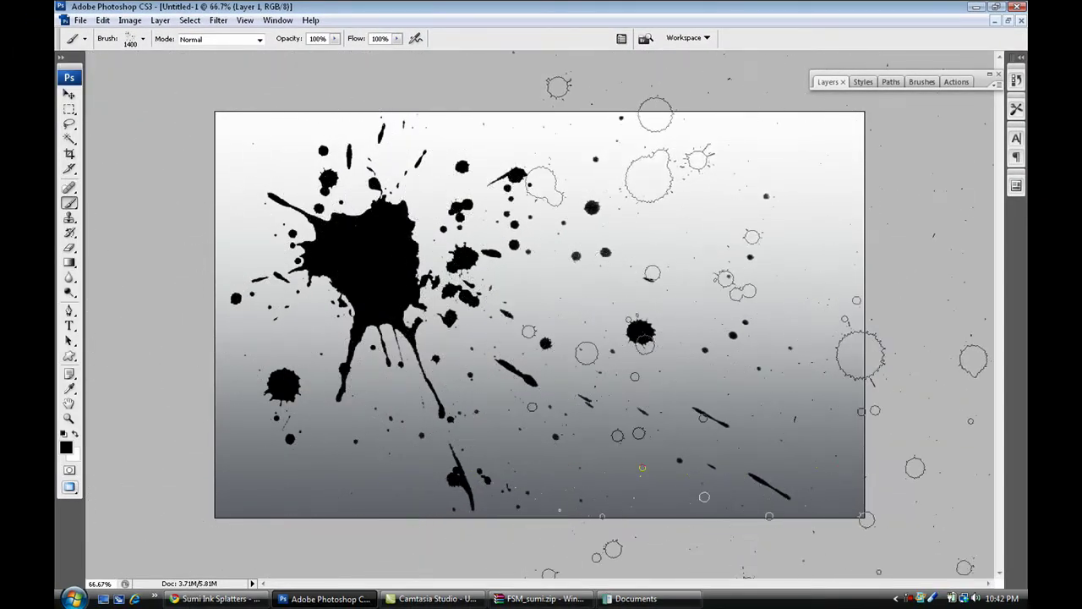
{"action": "left_click", "coordinate": [677, 330]}
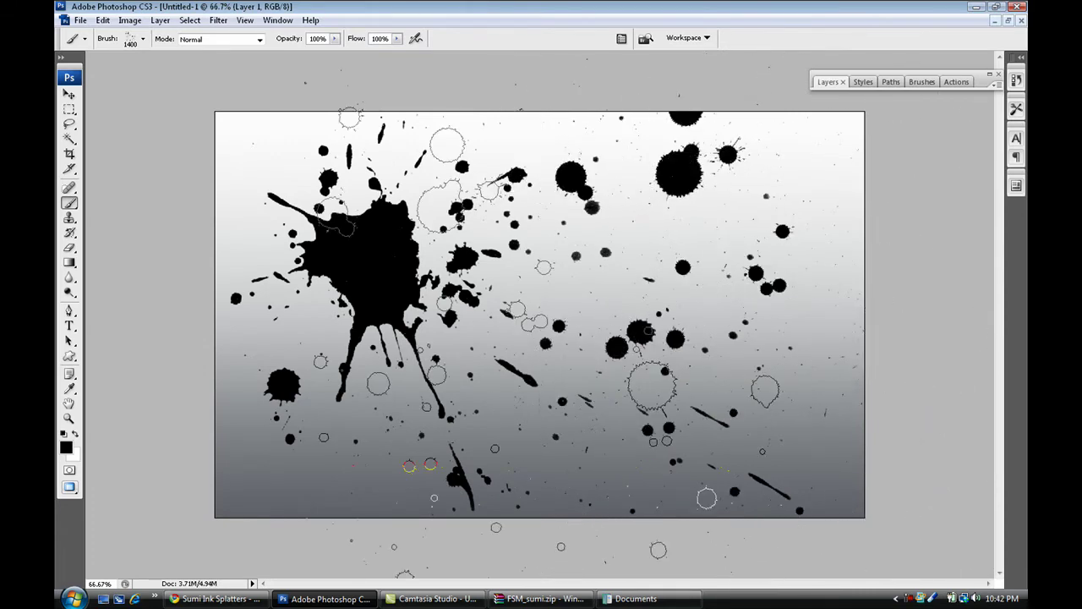
{"action": "left_click", "coordinate": [279, 389]}
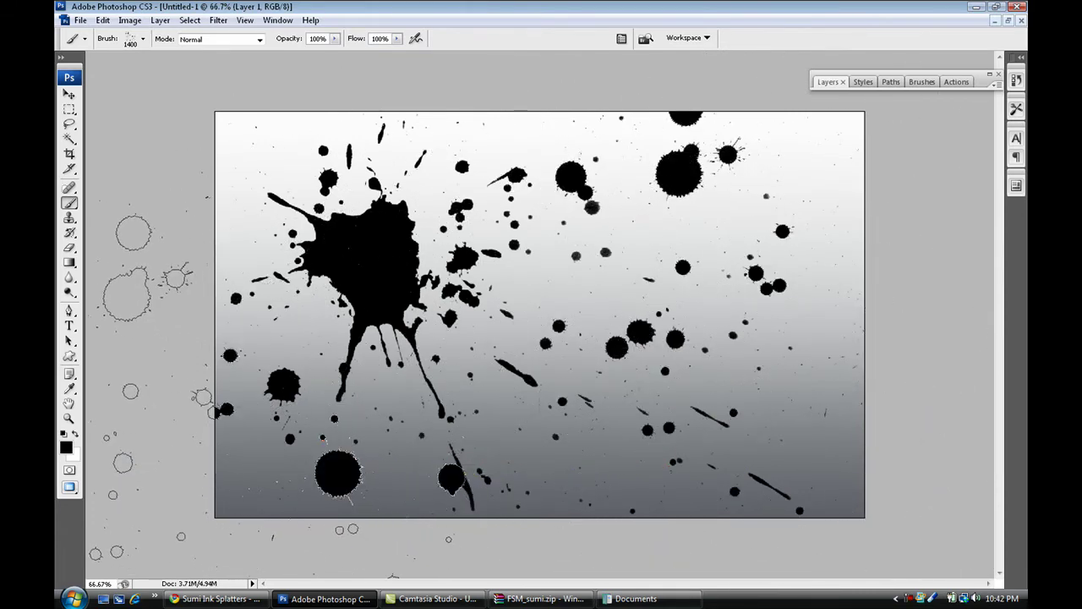
{"action": "left_click", "coordinate": [71, 94]}
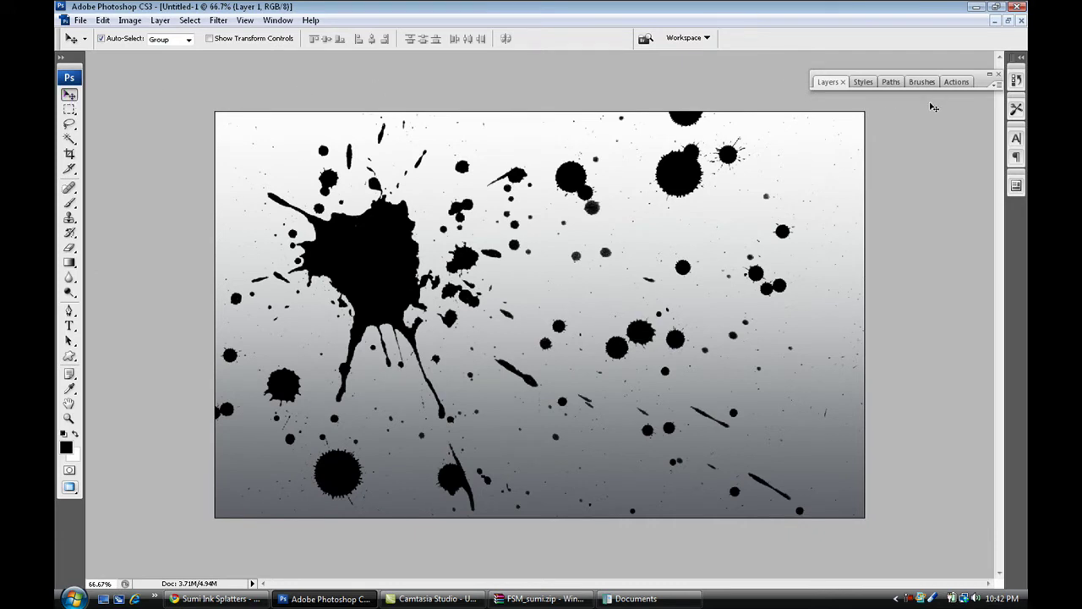
Expand the Layers panel and select splatter blobs with the Magic Wand
{"action": "double_click", "coordinate": [984, 85]}
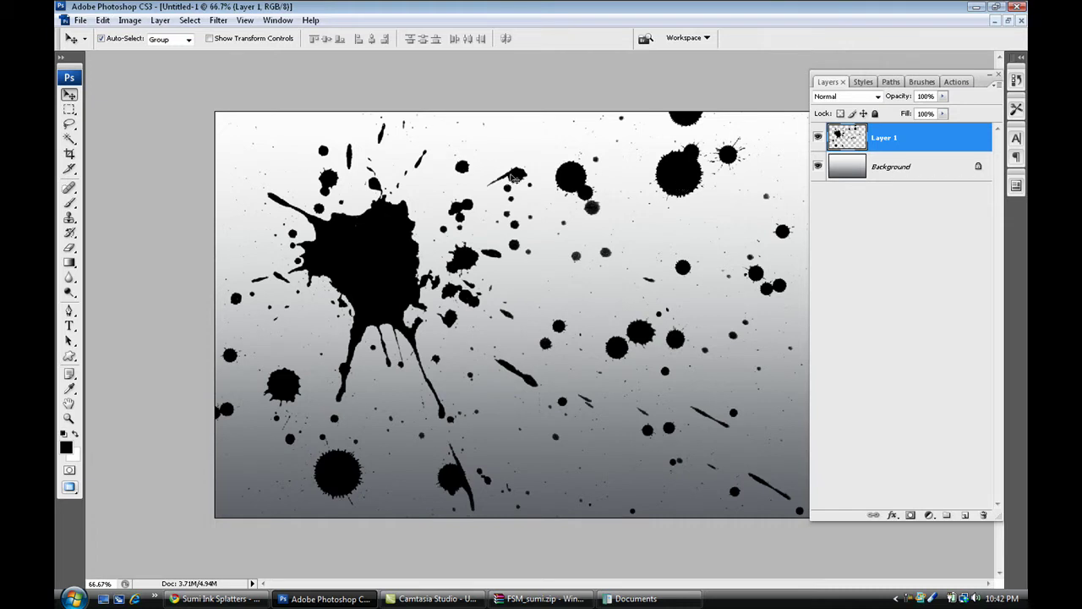
{"action": "left_click", "coordinate": [69, 139]}
{"action": "left_click", "coordinate": [550, 207]}
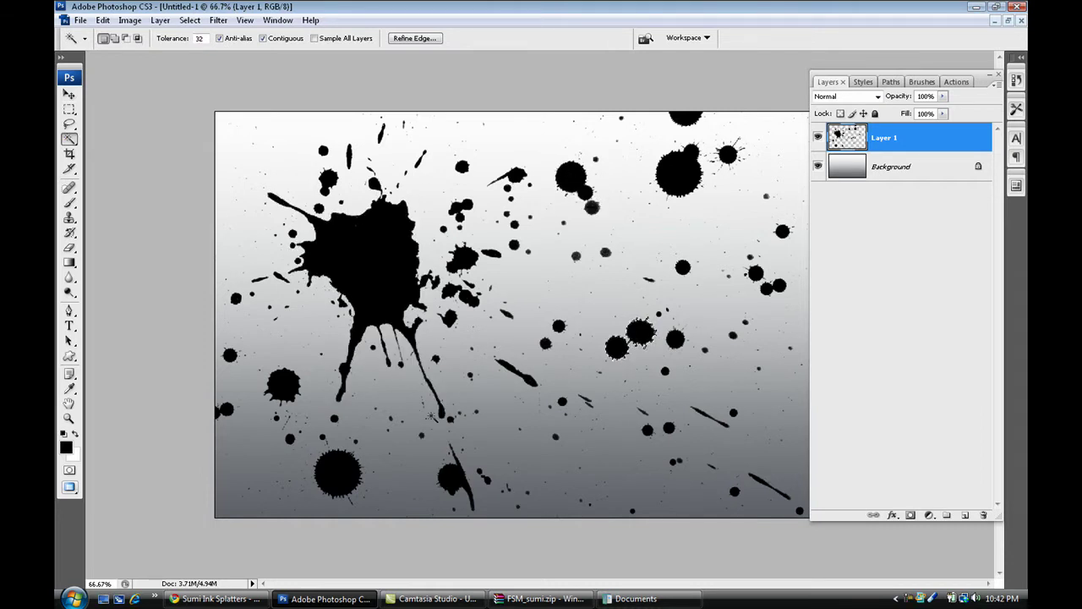
{"action": "left_click", "coordinate": [288, 387]}
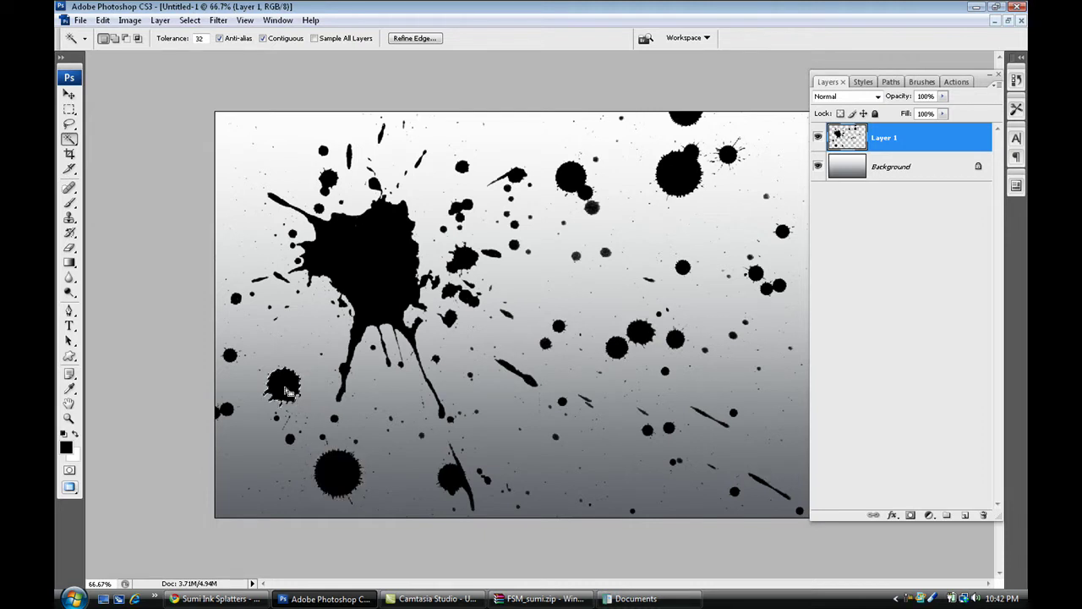
{"action": "left_click", "coordinate": [72, 97]}
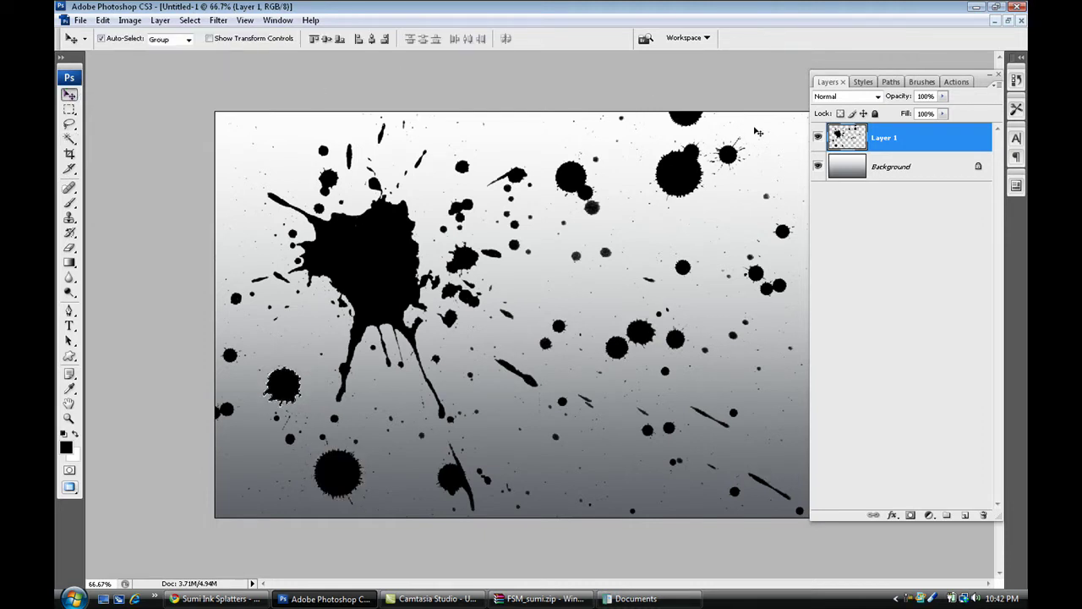
Lower the splatter layer's opacity to 25%
{"action": "left_click", "coordinate": [943, 97]}
{"action": "left_click_drag", "start_coordinate": [943, 110], "coordinate": [887, 123]}
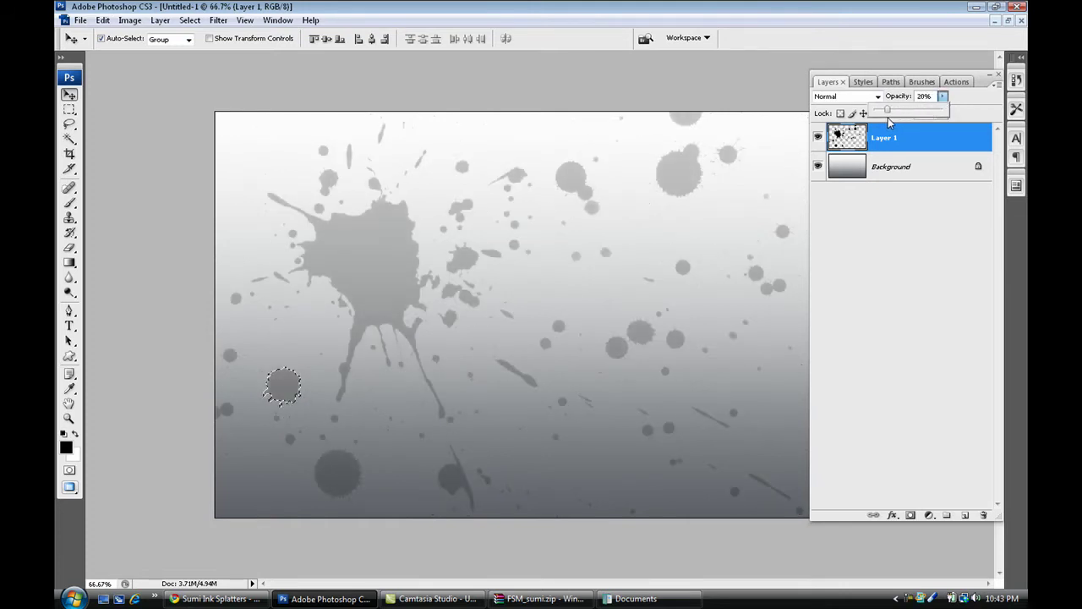
{"action": "left_click_drag", "start_coordinate": [888, 123], "coordinate": [893, 123]}
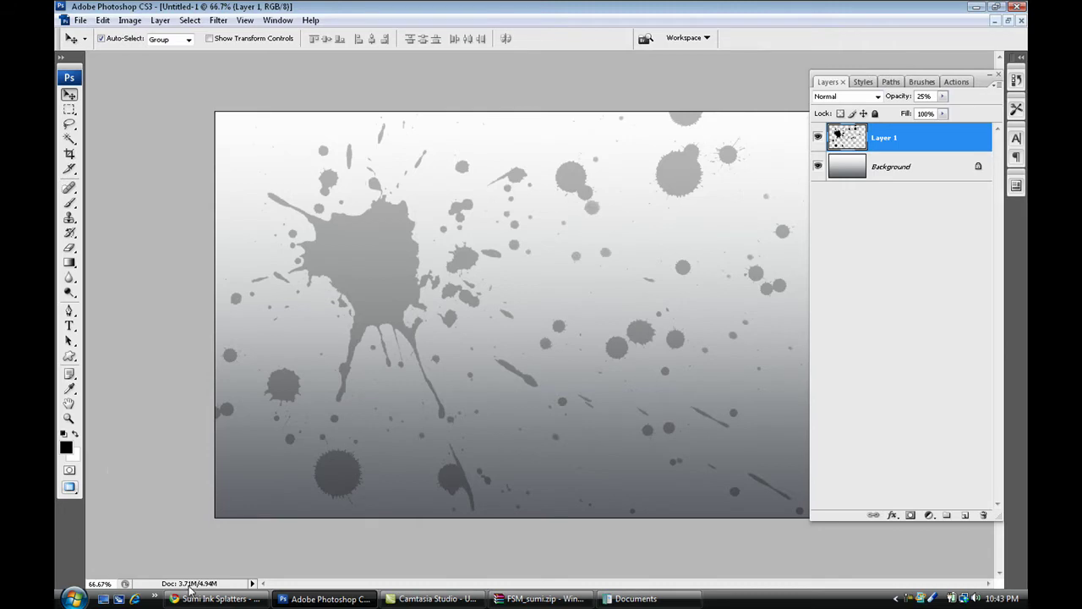
{"action": "left_click", "coordinate": [213, 598]}
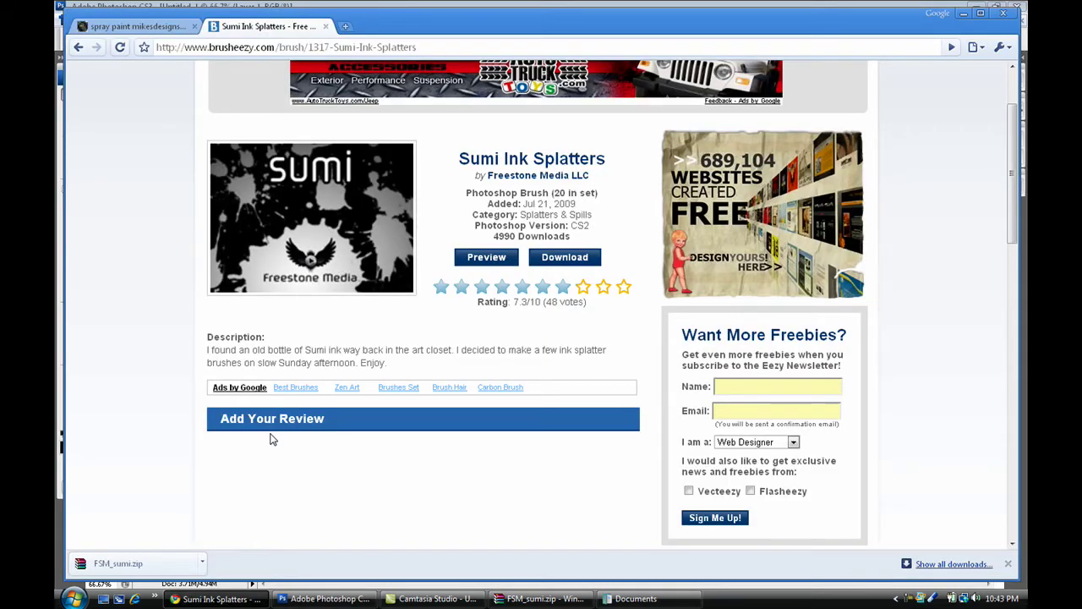
Open dafont.com's Dingbats > Heads page in a new tab, then return to the Brusheezy tab
{"action": "left_click", "coordinate": [345, 26]}
{"action": "type", "text": "da"}
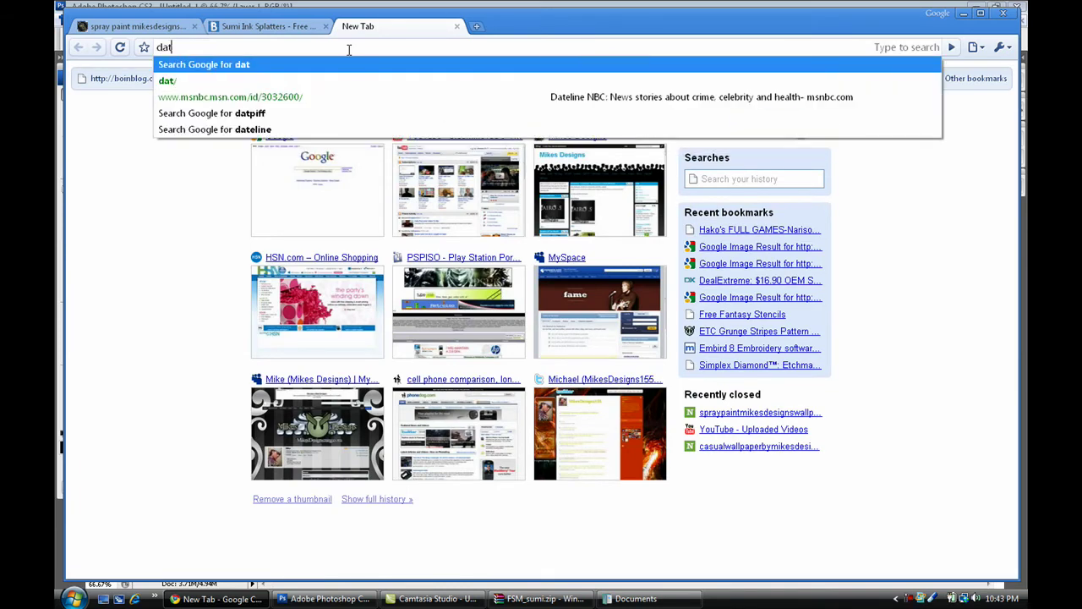
{"action": "type", "text": "fi"}
{"action": "key", "text": "BackSpace"}
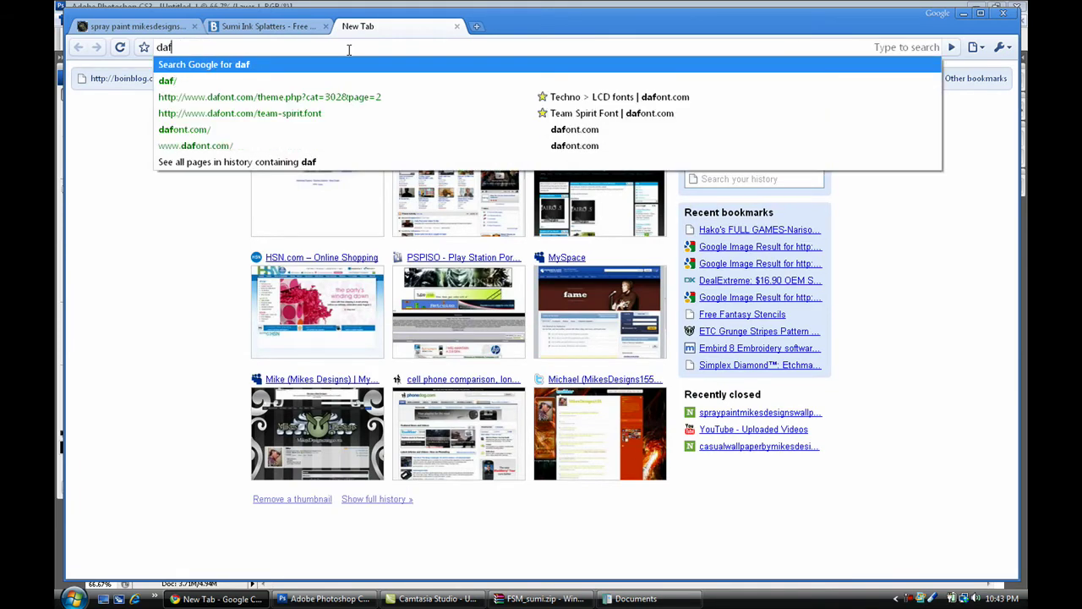
{"action": "type", "text": "ont.co"}
{"action": "key", "text": "Return"}
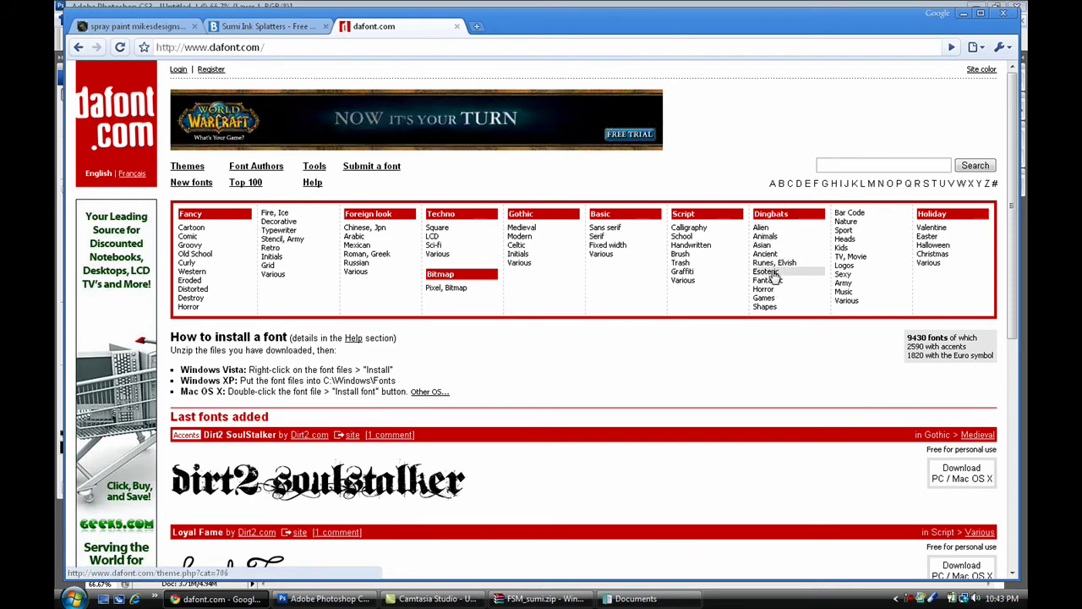
{"action": "left_click", "coordinate": [846, 239]}
{"action": "scroll", "coordinate": [719, 285], "scroll_direction": "down", "scroll_amount": 5}
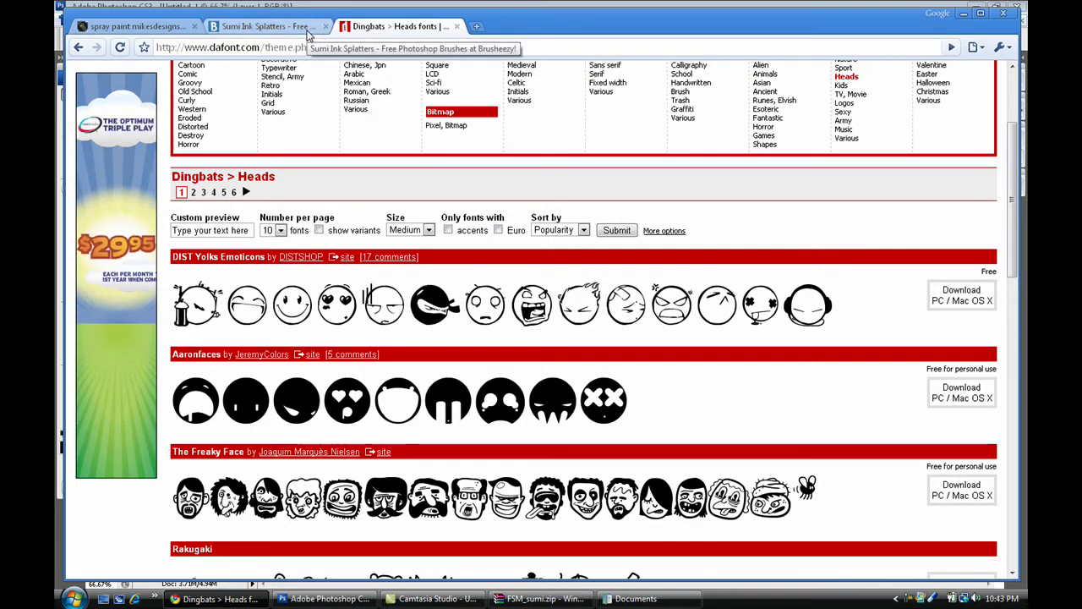
{"action": "left_click", "coordinate": [309, 34]}
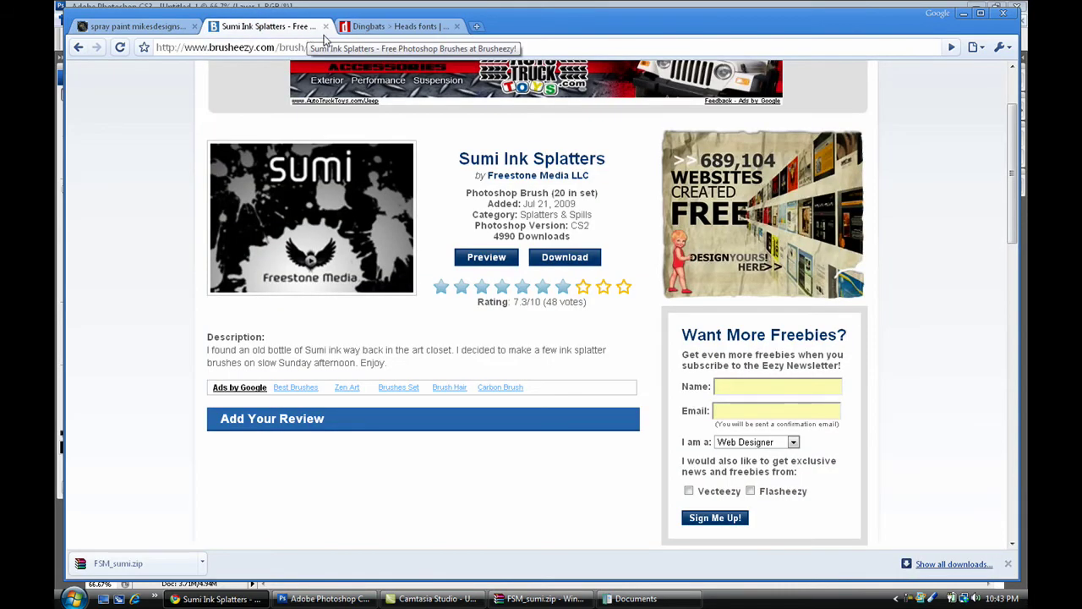
Set the Type tool to DIST Yolks Emoticons at 30 pt and start a text layer upper left
{"action": "left_click", "coordinate": [306, 599]}
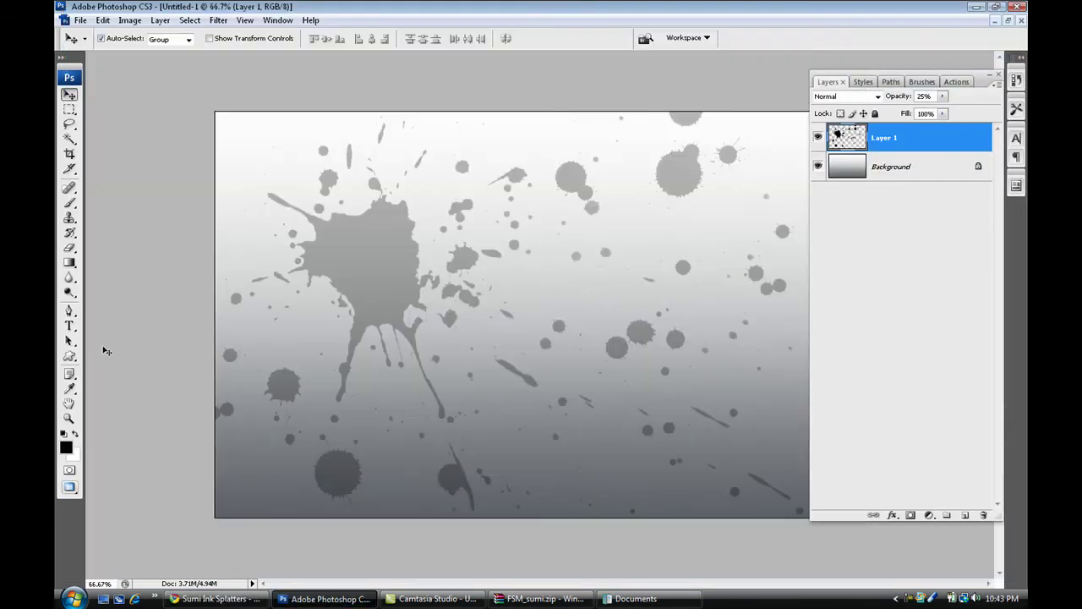
{"action": "left_click", "coordinate": [69, 326]}
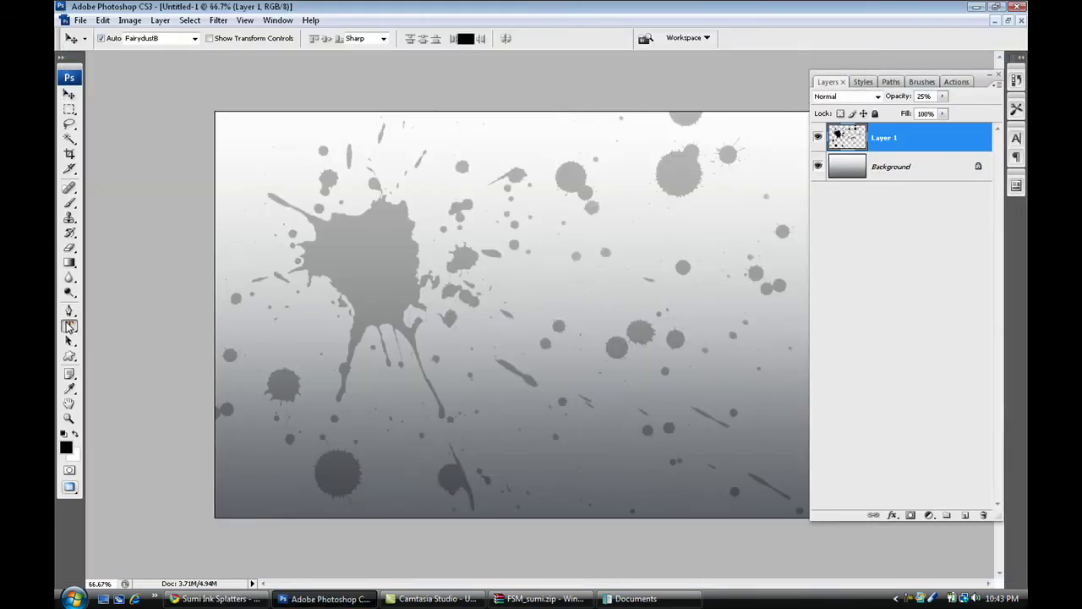
{"action": "left_click", "coordinate": [194, 38]}
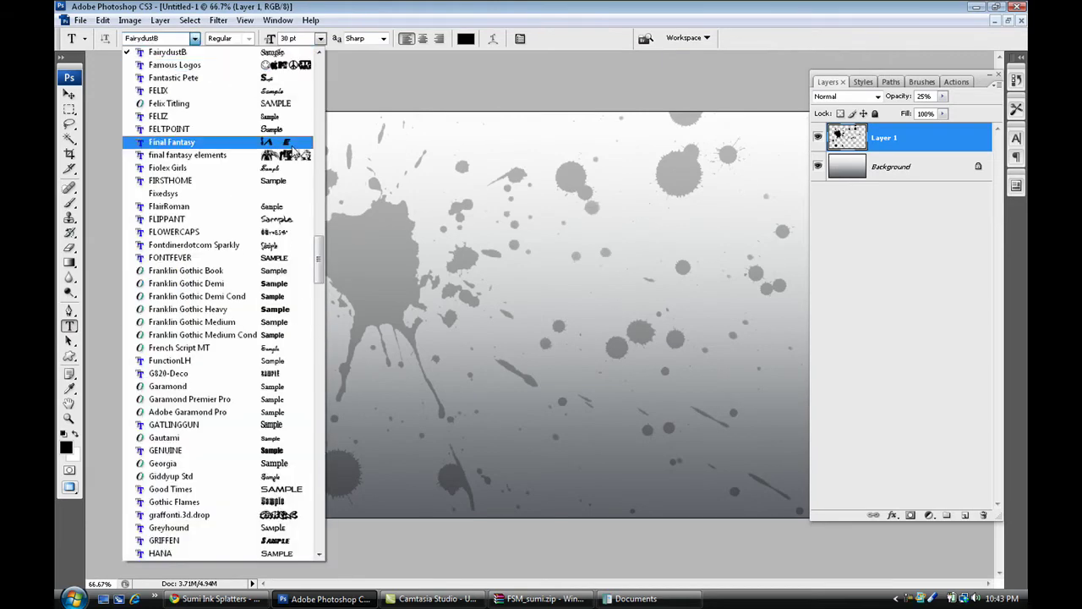
{"action": "left_click_drag", "start_coordinate": [316, 252], "coordinate": [319, 168]}
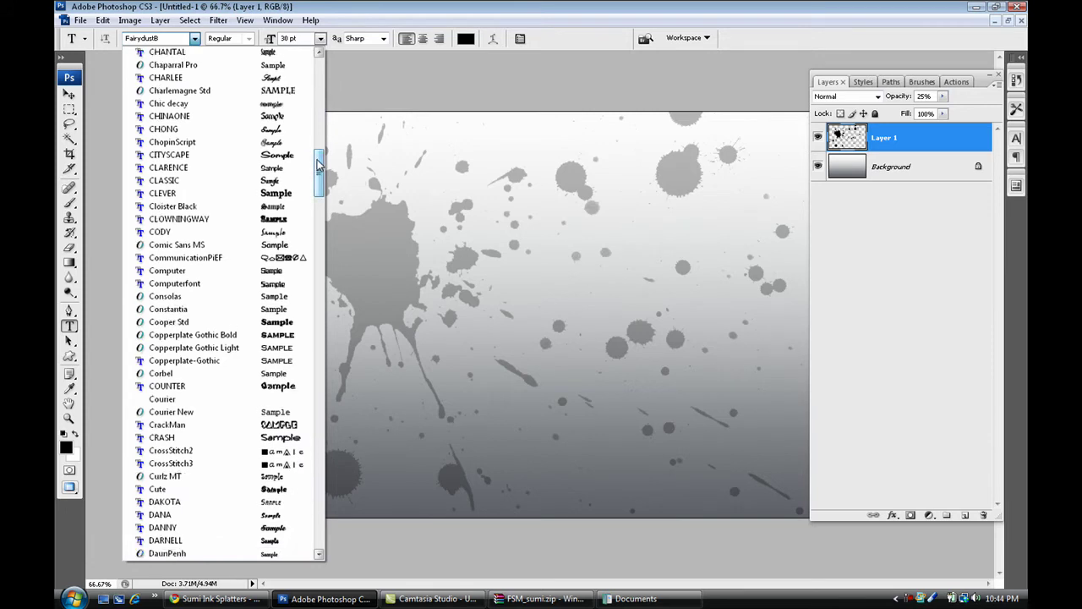
{"action": "left_click", "coordinate": [159, 39]}
{"action": "type", "text": "d"}
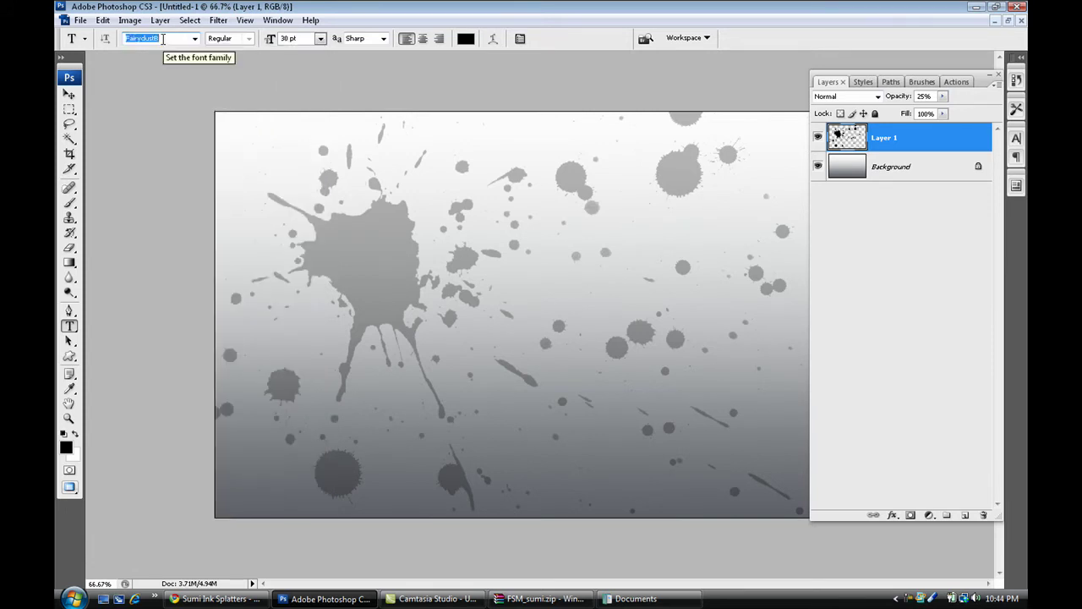
{"action": "type", "text": "ist"}
{"action": "left_click", "coordinate": [283, 232]}
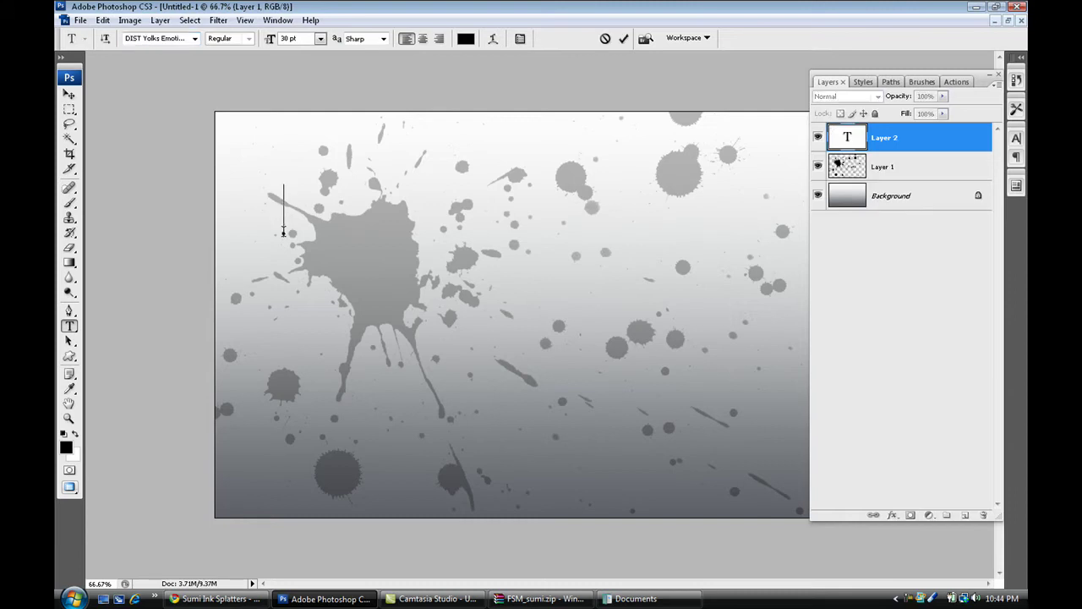
Type the glyph 'a', enlarge it about sixfold and move it to the canvas's right side
{"action": "type", "text": "a"}
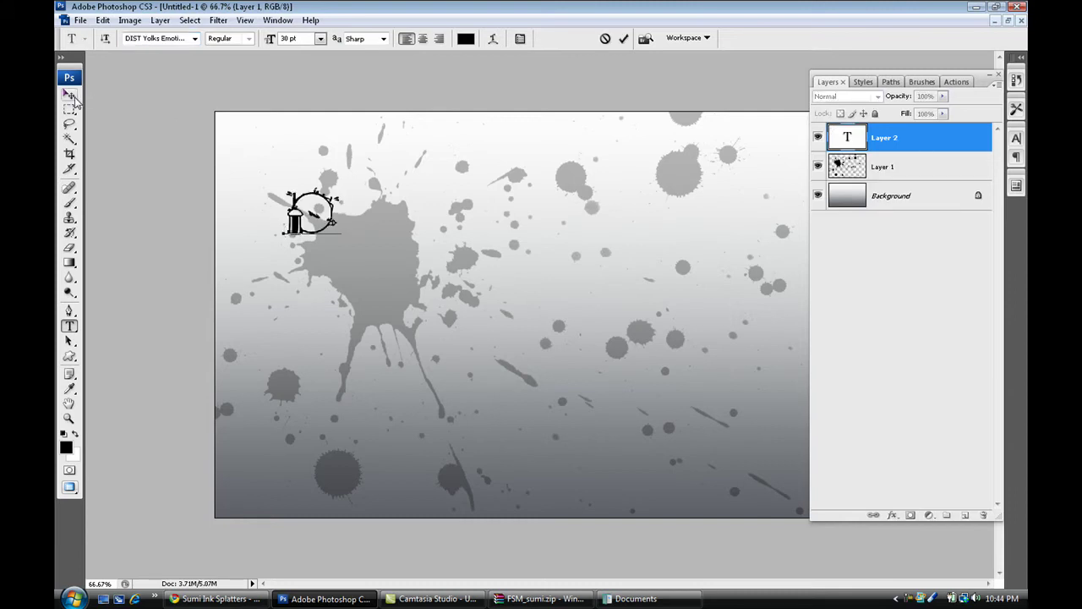
{"action": "left_click", "coordinate": [71, 96]}
{"action": "key", "text": "ctrl+t"}
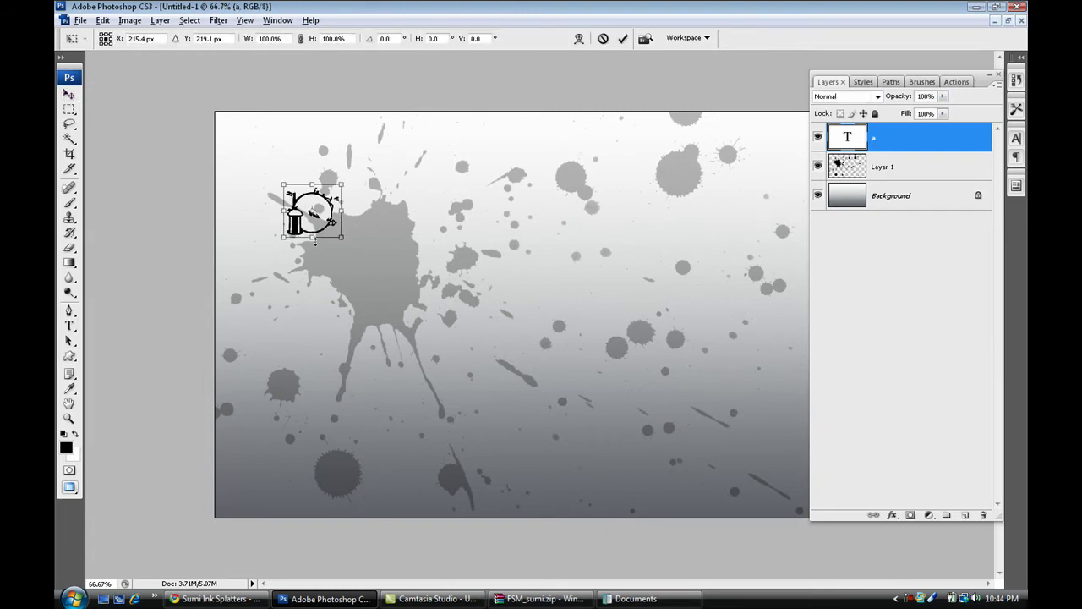
{"action": "left_click_drag", "start_coordinate": [343, 237], "coordinate": [501, 345]}
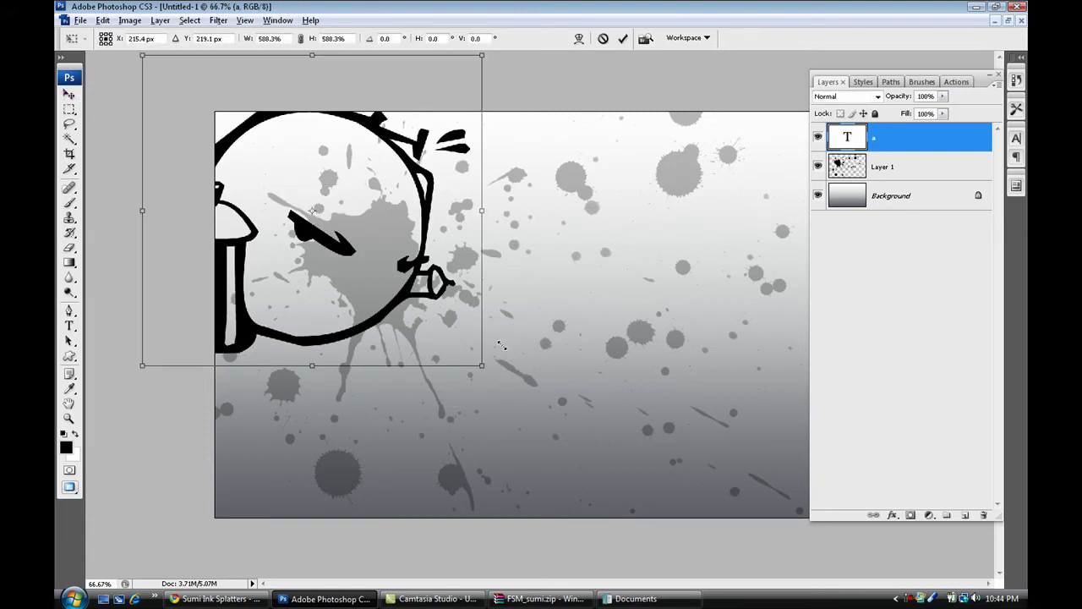
{"action": "left_click_drag", "start_coordinate": [343, 246], "coordinate": [672, 278]}
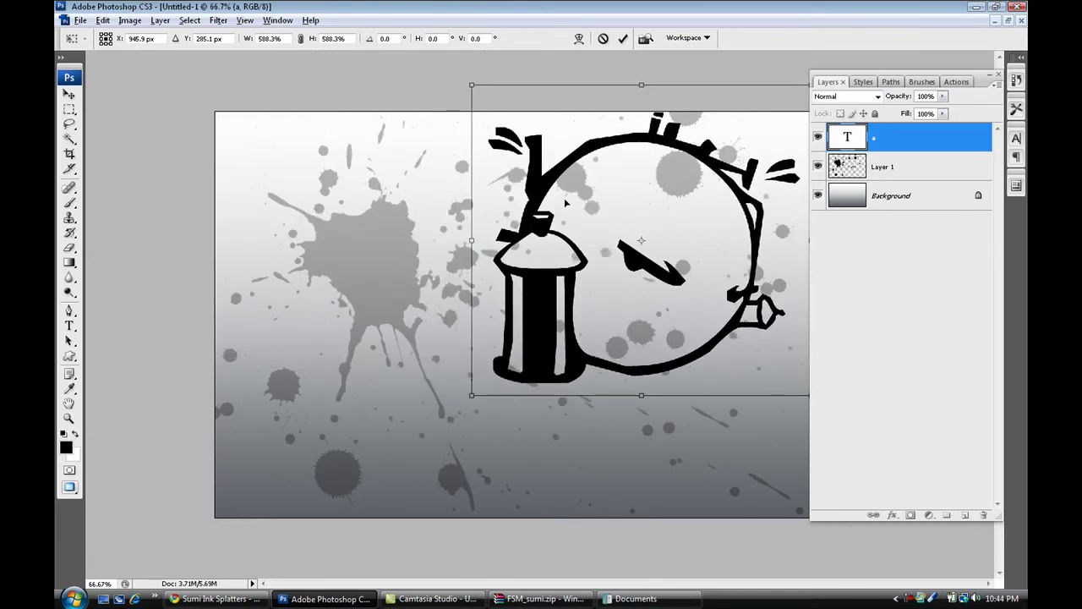
{"action": "left_click_drag", "start_coordinate": [468, 84], "coordinate": [491, 104]}
{"action": "key", "text": "Return"}
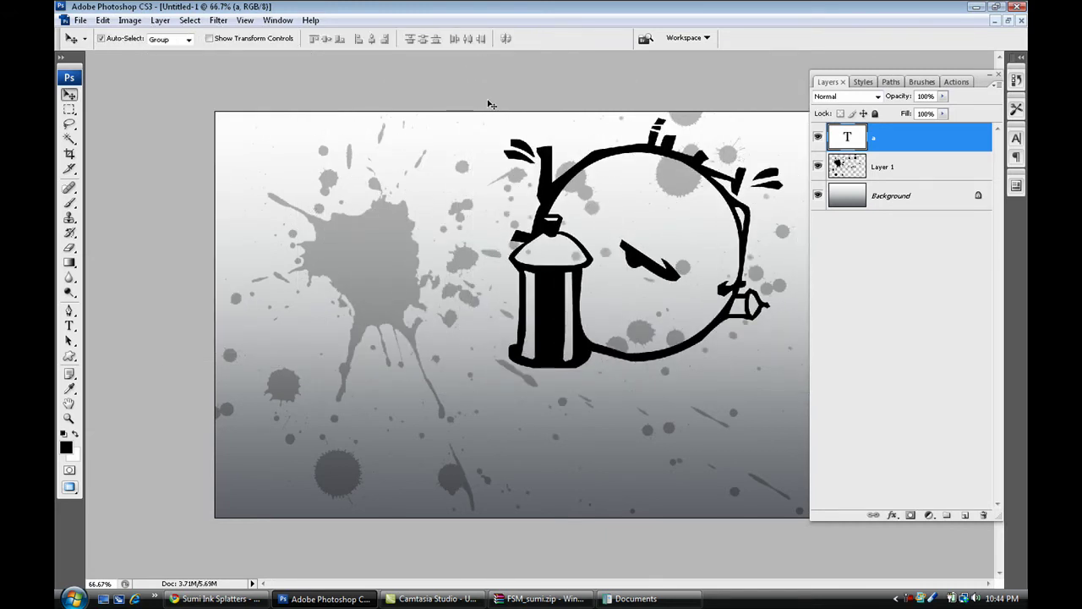
Nudge the glyph right and up, then shrink it to about 92%
{"action": "mouse_move", "coordinate": [549, 205]}
{"action": "left_mouse_down"}
{"action": "mouse_move", "coordinate": [572, 198]}
{"action": "mouse_move", "coordinate": [576, 234]}
{"action": "left_mouse_up"}
{"action": "key", "text": "ctrl+t"}
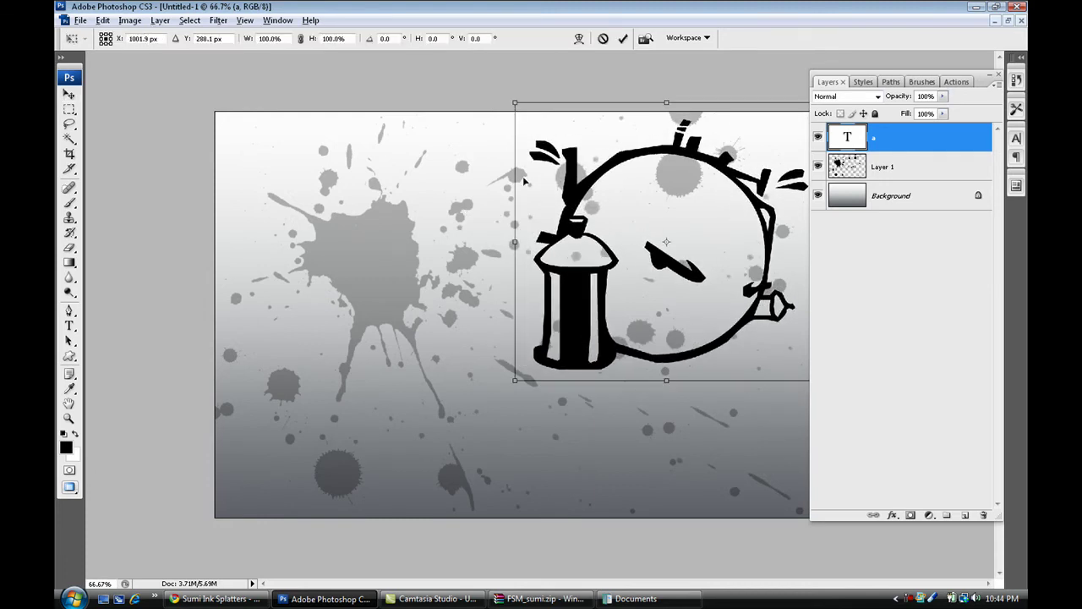
{"action": "left_click_drag", "start_coordinate": [515, 103], "coordinate": [529, 109]}
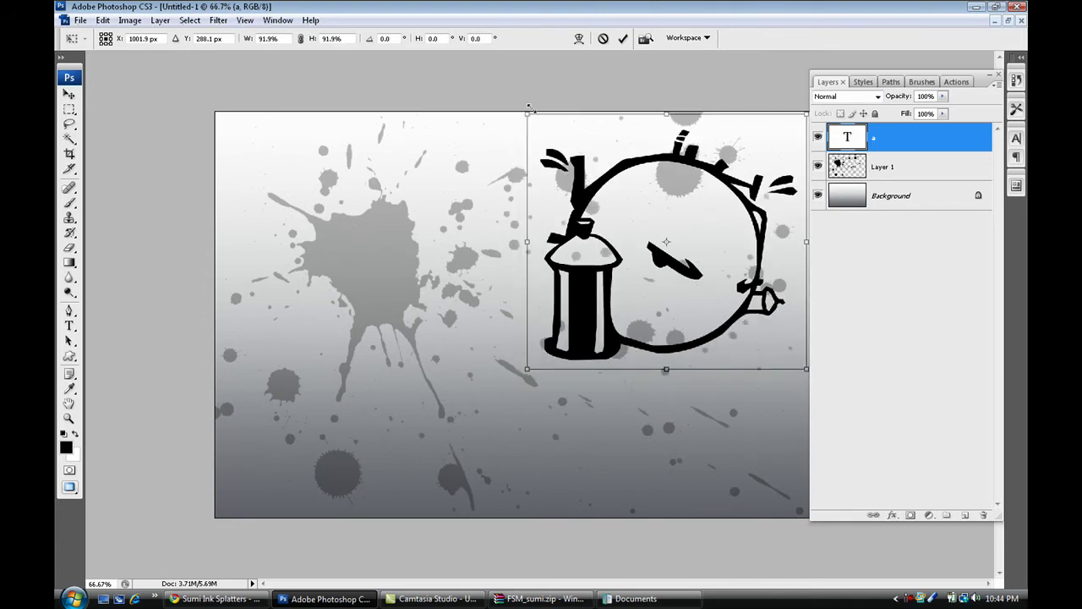
{"action": "key", "text": "Return"}
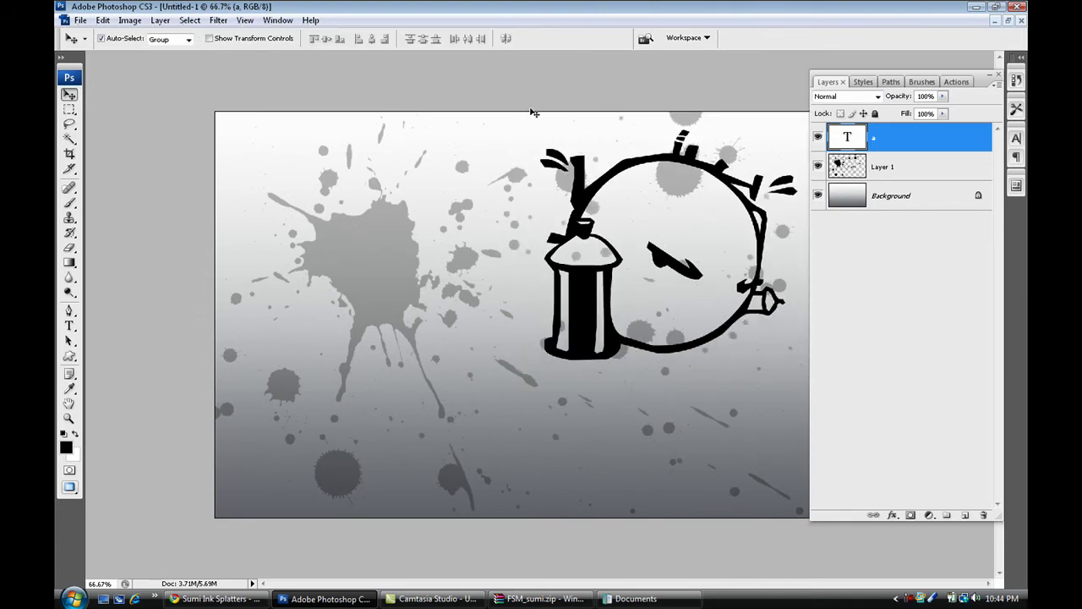
{"action": "left_click", "coordinate": [69, 325]}
{"action": "left_click", "coordinate": [193, 39]}
{"action": "left_click", "coordinate": [160, 39]}
{"action": "type", "text": "DI"}
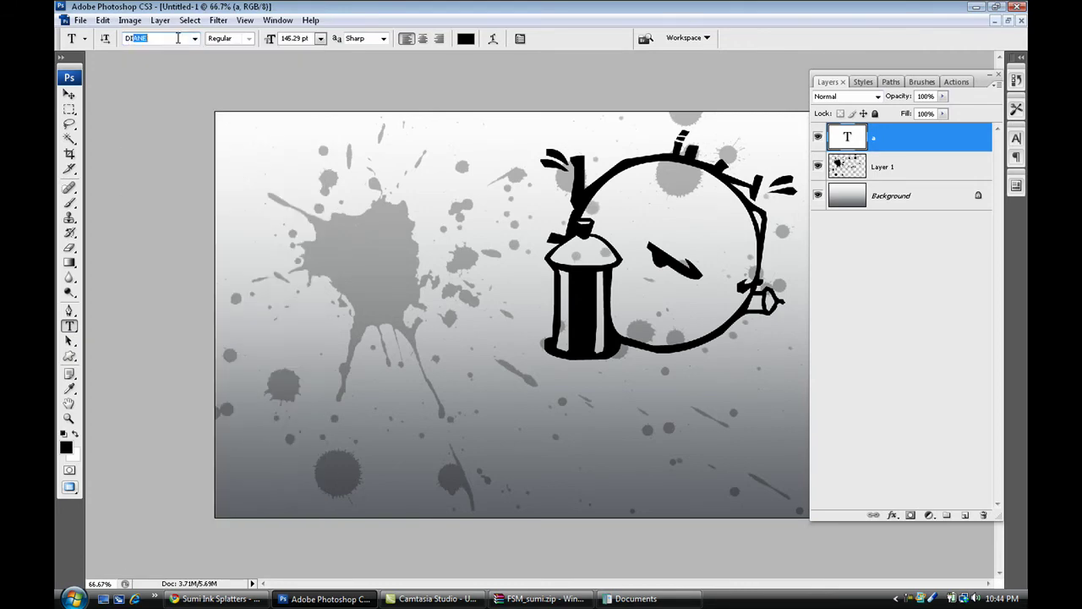
{"action": "key", "text": "BackSpace"}
{"action": "key", "text": "BackSpace"}
{"action": "type", "text": "I"}
{"action": "key", "text": "BackSpace"}
{"action": "left_click", "coordinate": [194, 38]}
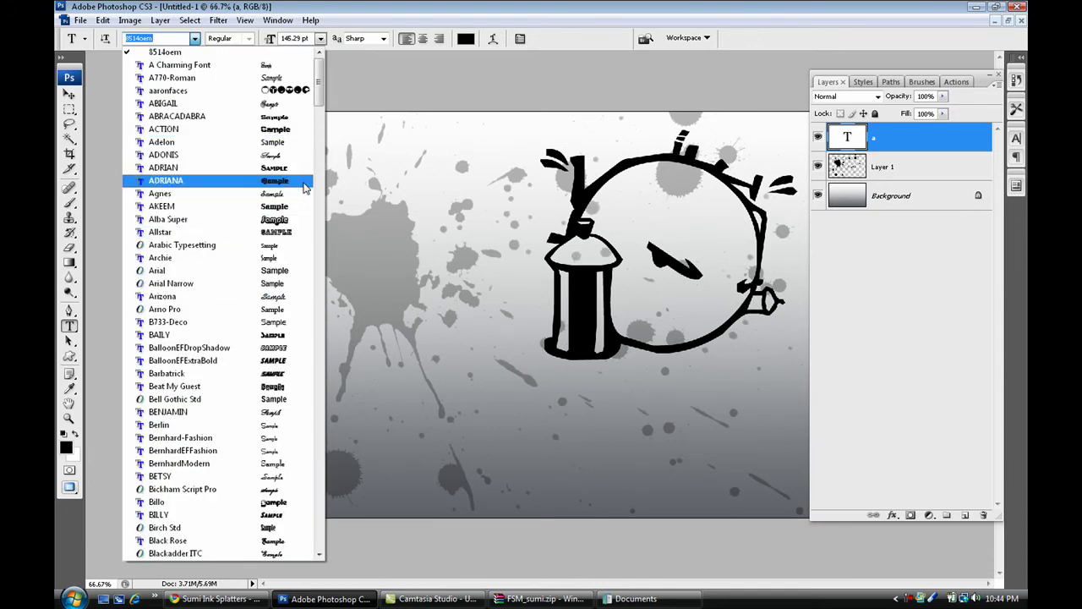
{"action": "left_click_drag", "start_coordinate": [317, 100], "coordinate": [311, 223]}
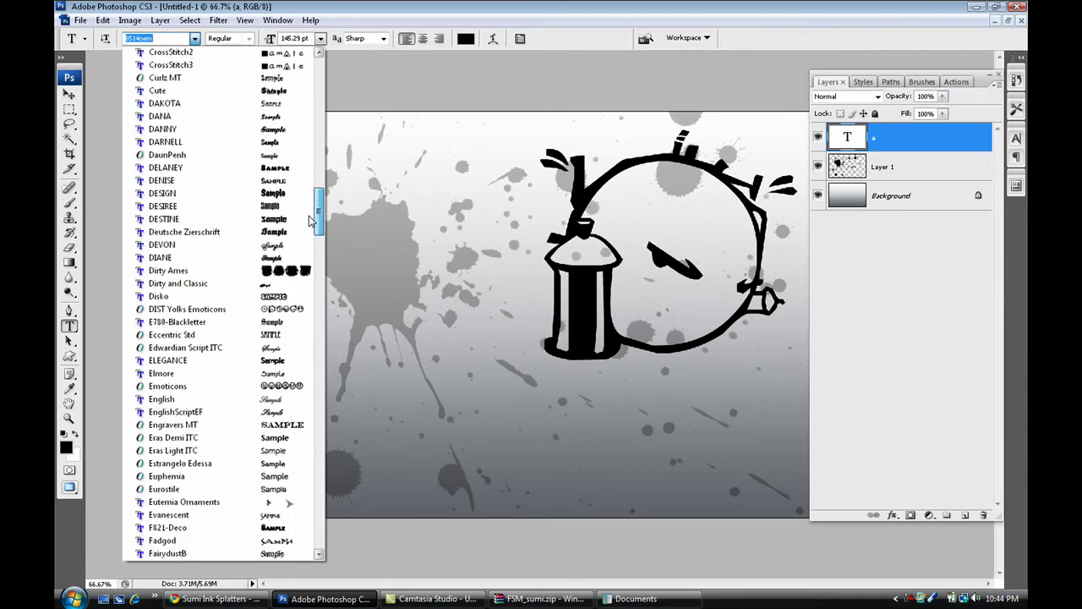
{"action": "left_click", "coordinate": [257, 271]}
{"action": "left_click", "coordinate": [241, 268]}
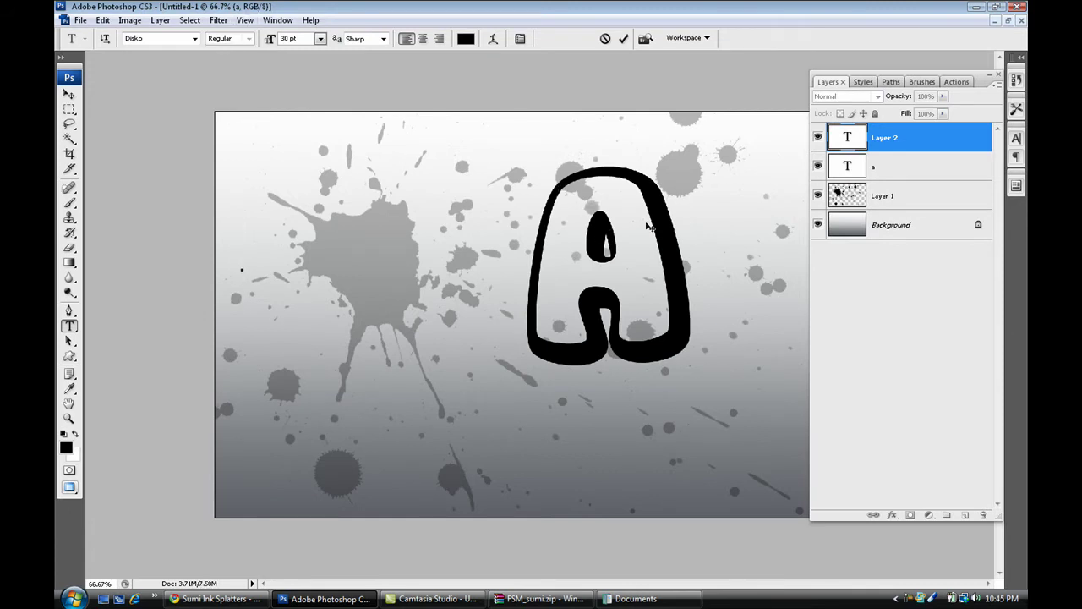
{"action": "key", "text": "Escape"}
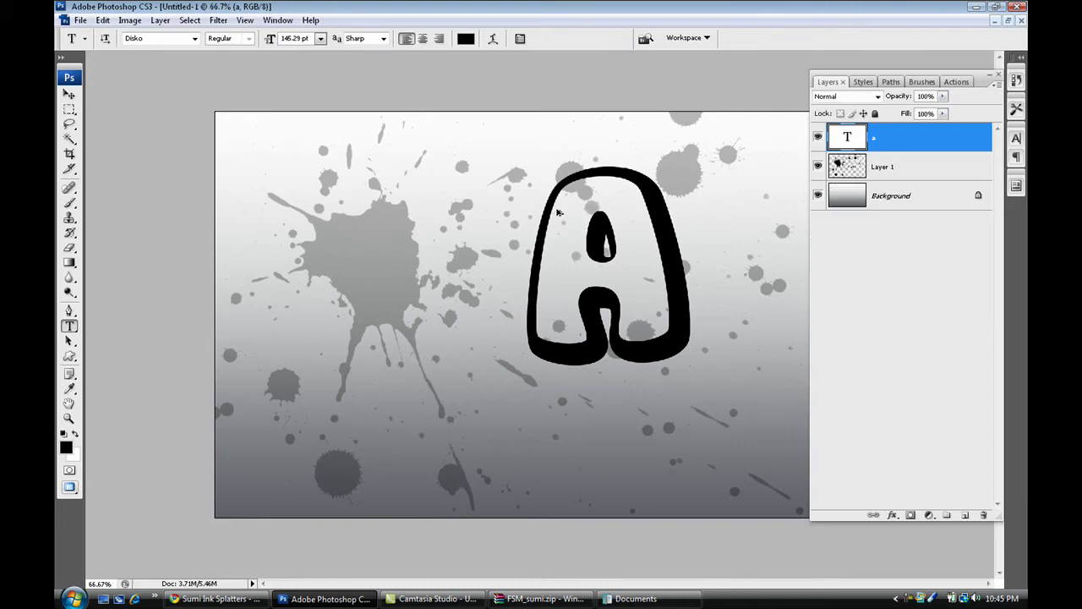
{"action": "key", "text": "Down"}
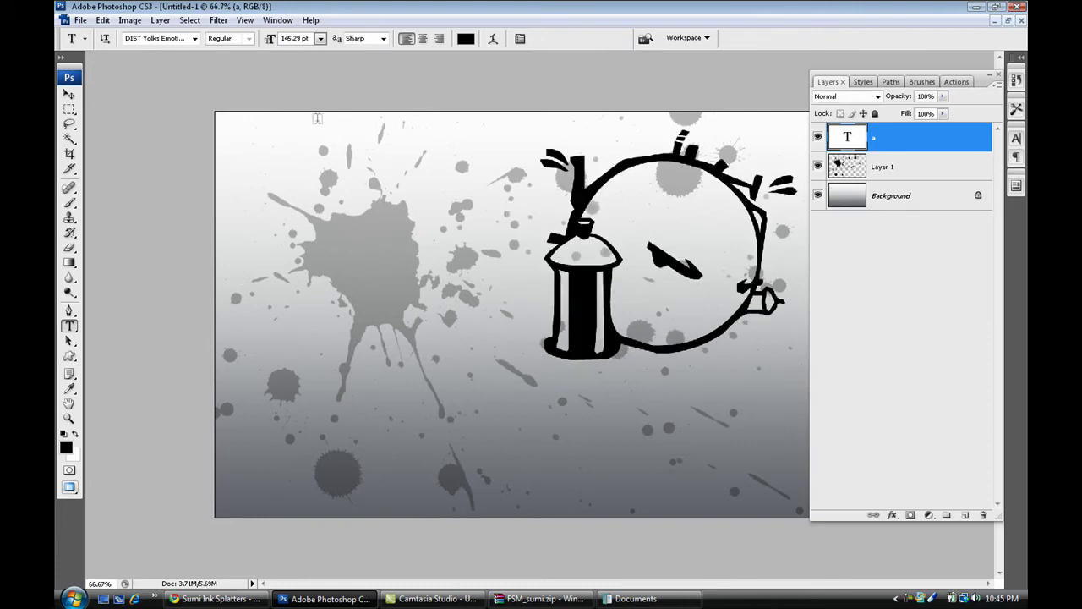
{"action": "left_click", "coordinate": [195, 39]}
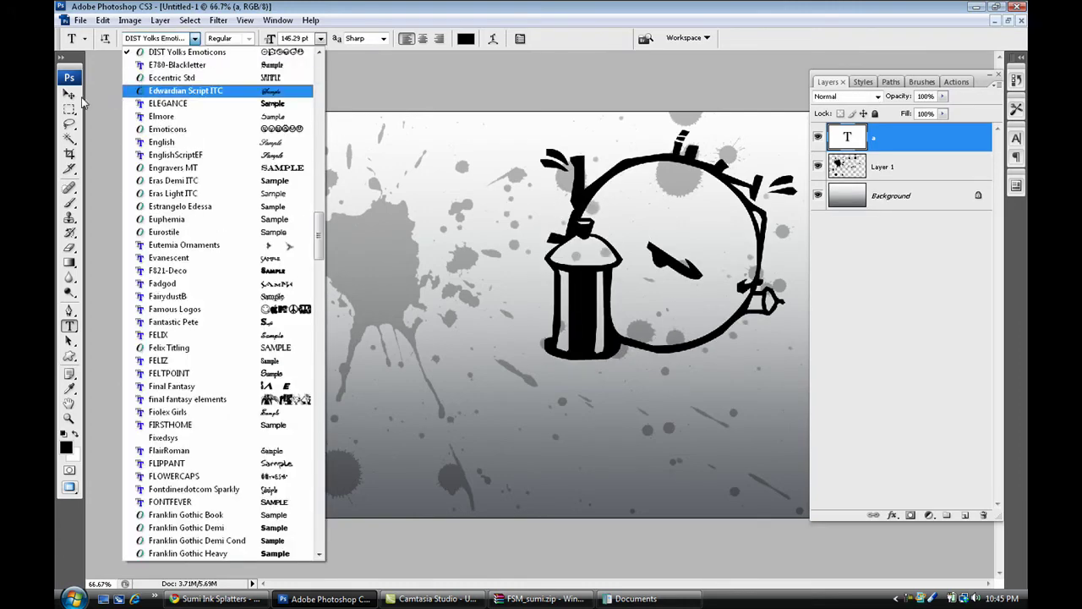
{"action": "left_click", "coordinate": [70, 99]}
Start a new text box at the canvas's left in the Disko font
{"action": "left_click", "coordinate": [70, 96]}
{"action": "key", "text": "t"}
{"action": "left_click", "coordinate": [230, 353]}
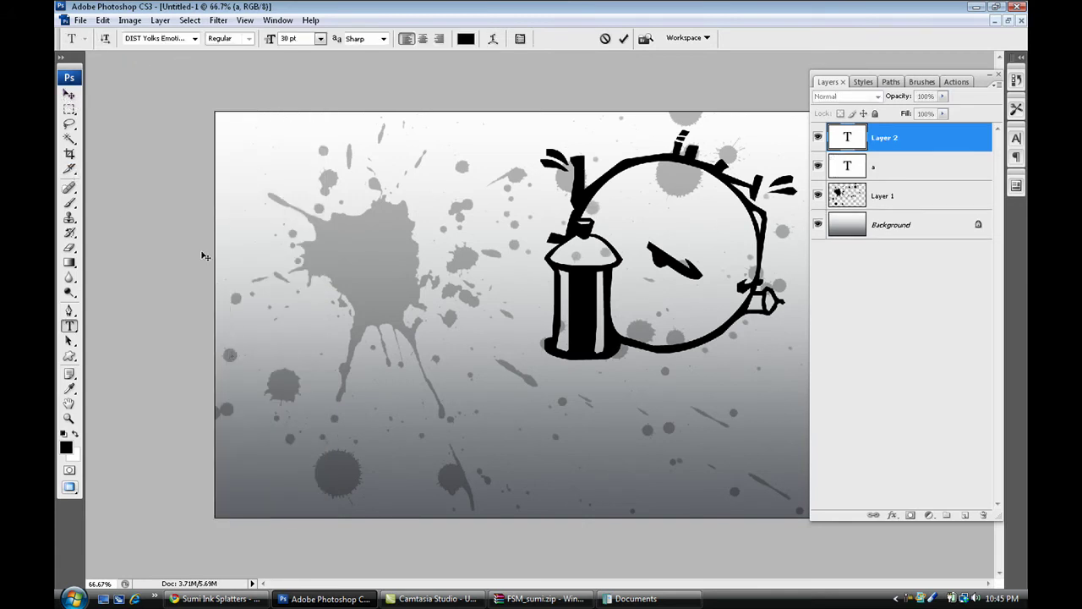
{"action": "left_click", "coordinate": [194, 39]}
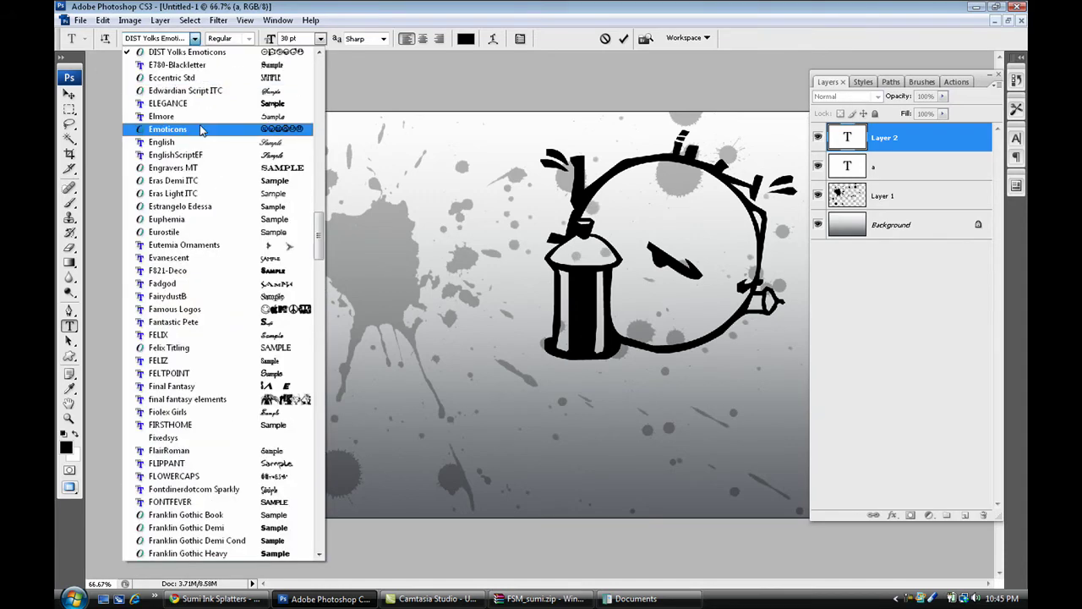
{"action": "left_click_drag", "start_coordinate": [315, 230], "coordinate": [332, 187]}
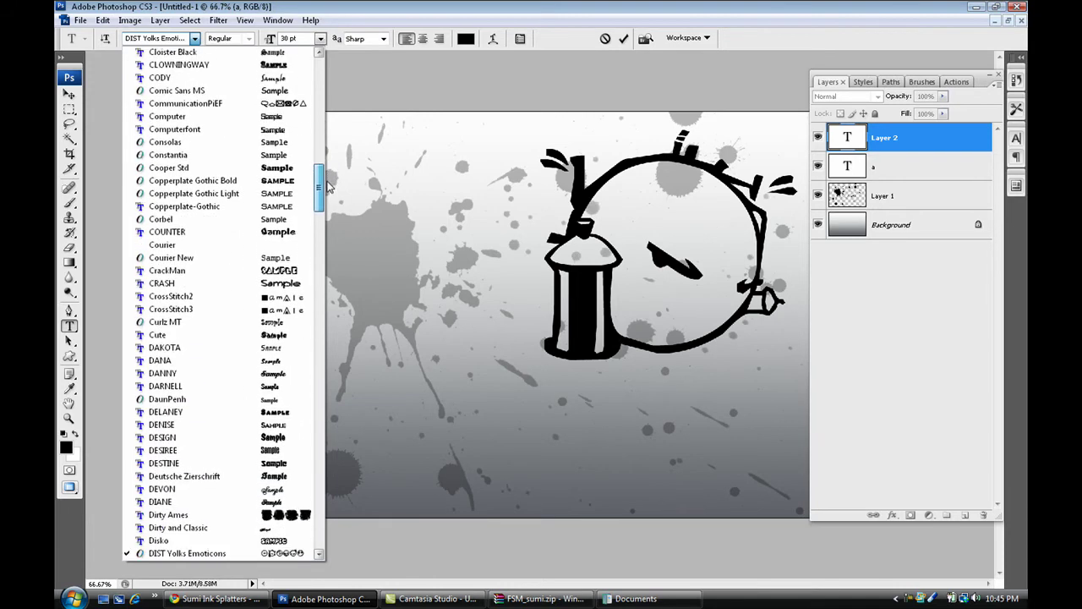
{"action": "left_click", "coordinate": [230, 542]}
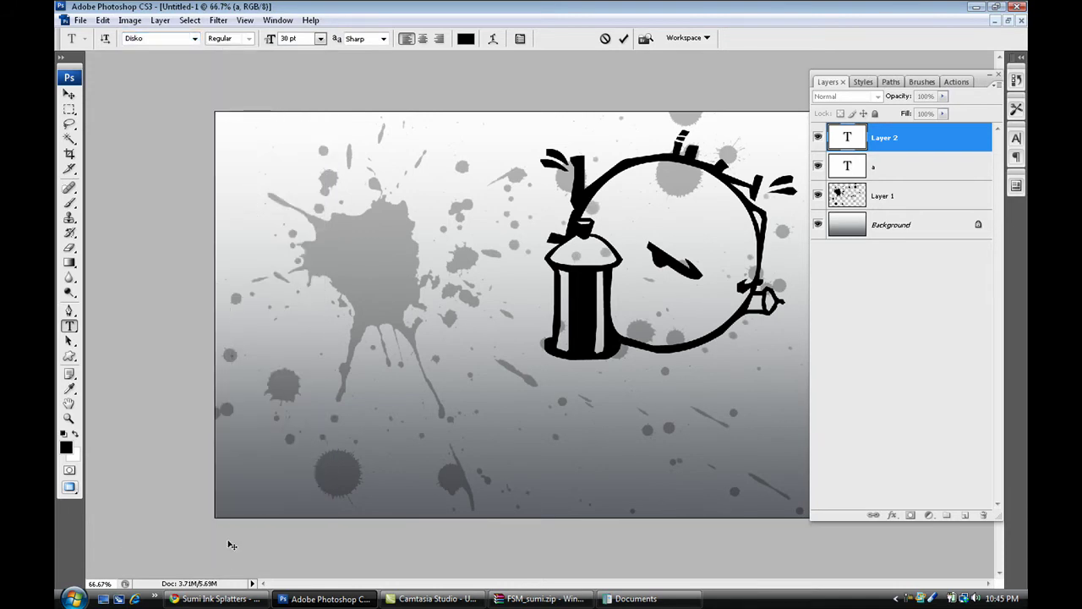
Type 'Mikes' and 'Designs' on two lines, then move the text lower
{"action": "type", "text": "Mikes"}
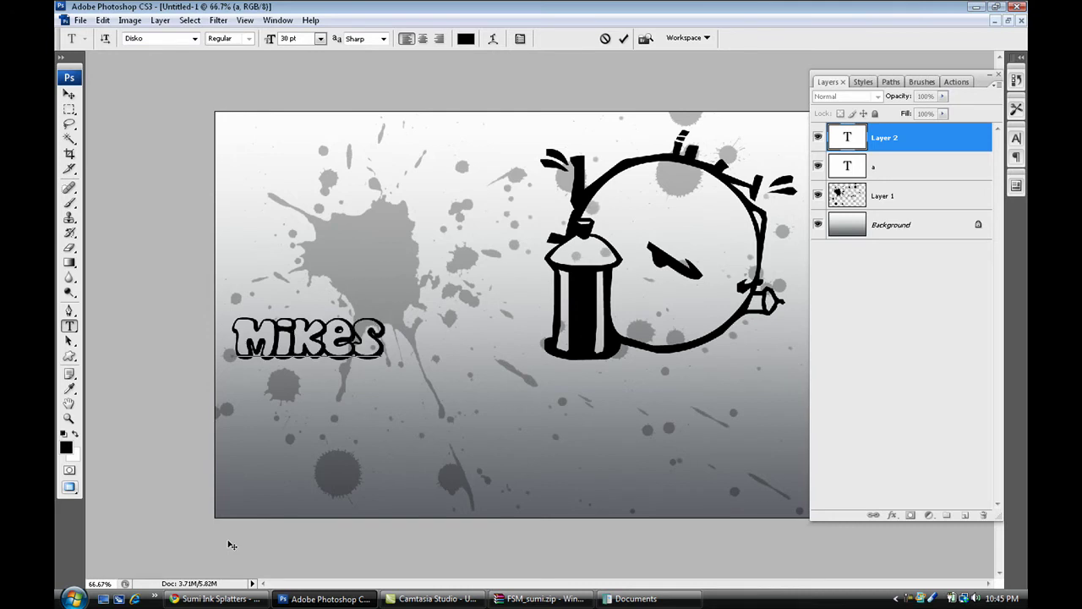
{"action": "key", "text": "Return"}
{"action": "type", "text": "Designs"}
{"action": "left_click", "coordinate": [69, 94]}
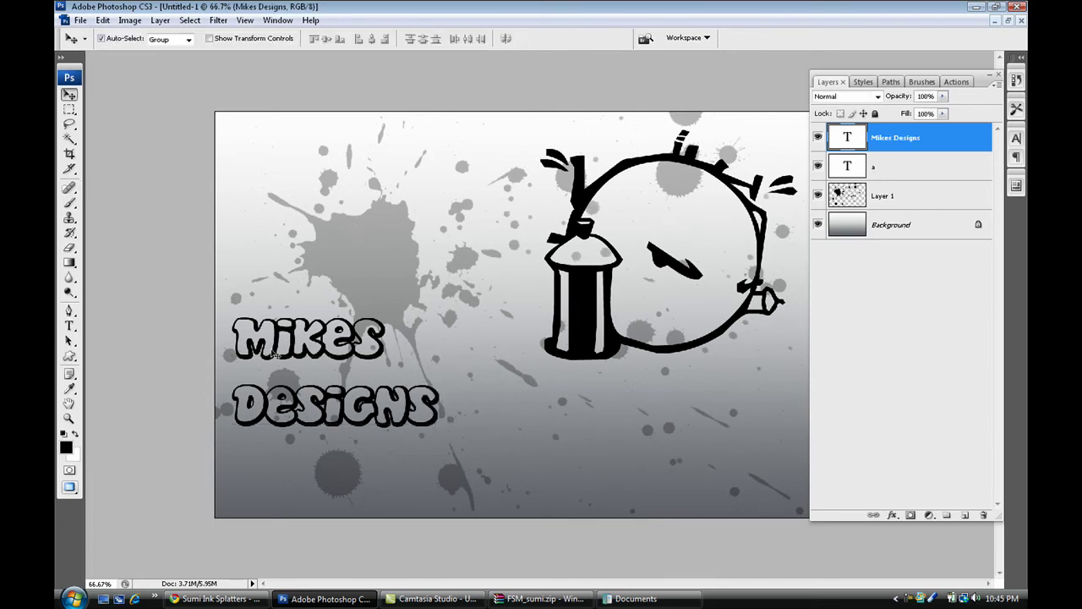
{"action": "left_click_drag", "start_coordinate": [273, 353], "coordinate": [282, 425]}
Draw a swirl custom shape across the bottom-right corner
{"action": "left_click", "coordinate": [69, 356]}
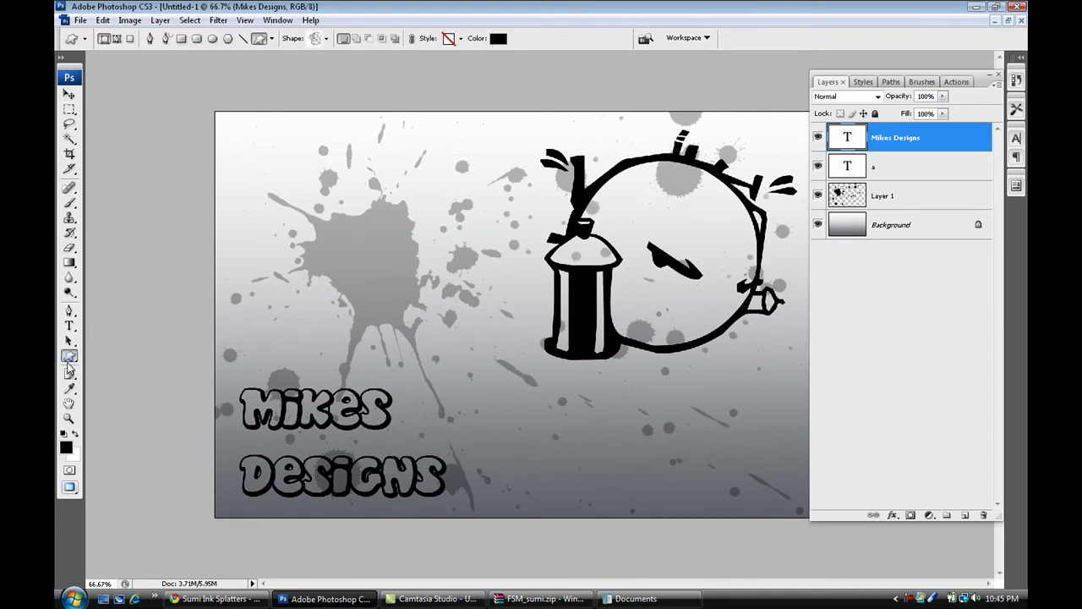
{"action": "left_click", "coordinate": [326, 39]}
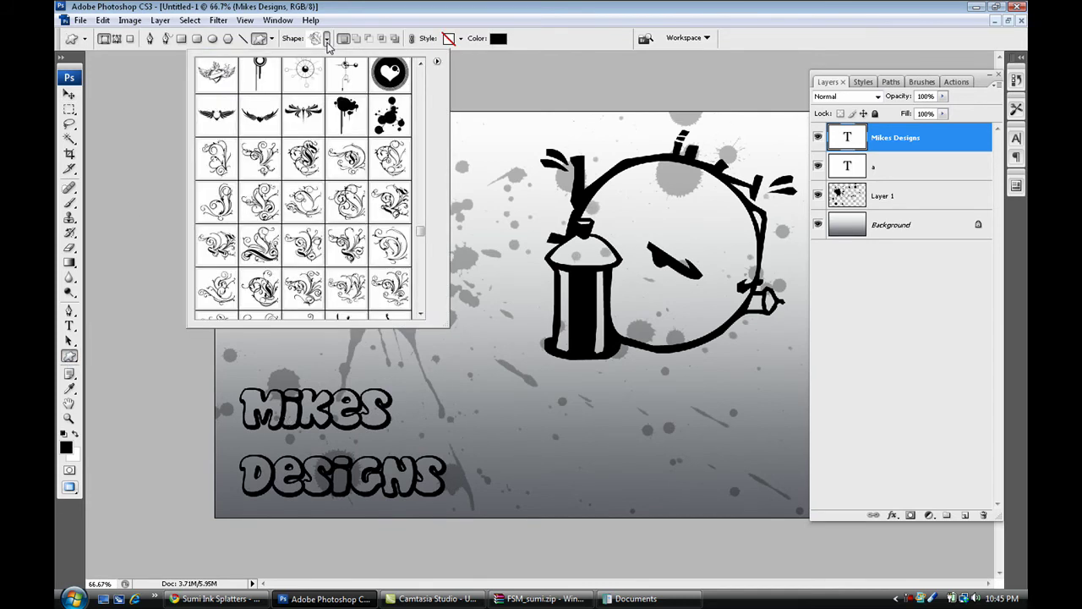
{"action": "left_click", "coordinate": [327, 39]}
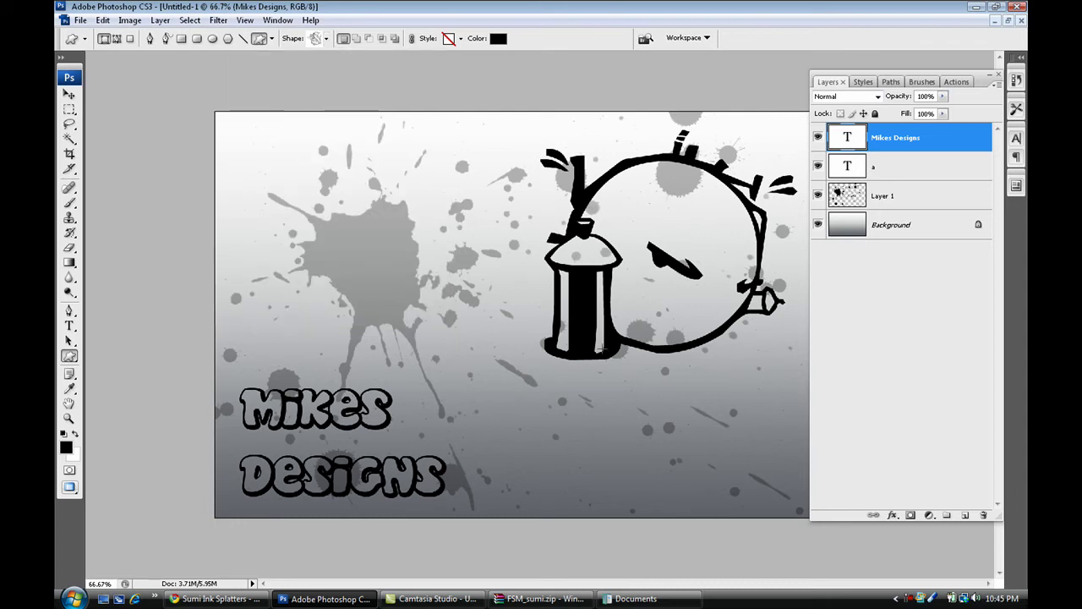
{"action": "left_click_drag", "start_coordinate": [603, 348], "coordinate": [853, 568]}
Lower the Shape 1 swirl layer's opacity to 52% with Normal blend mode
{"action": "left_click", "coordinate": [69, 94]}
{"action": "left_click", "coordinate": [150, 102]}
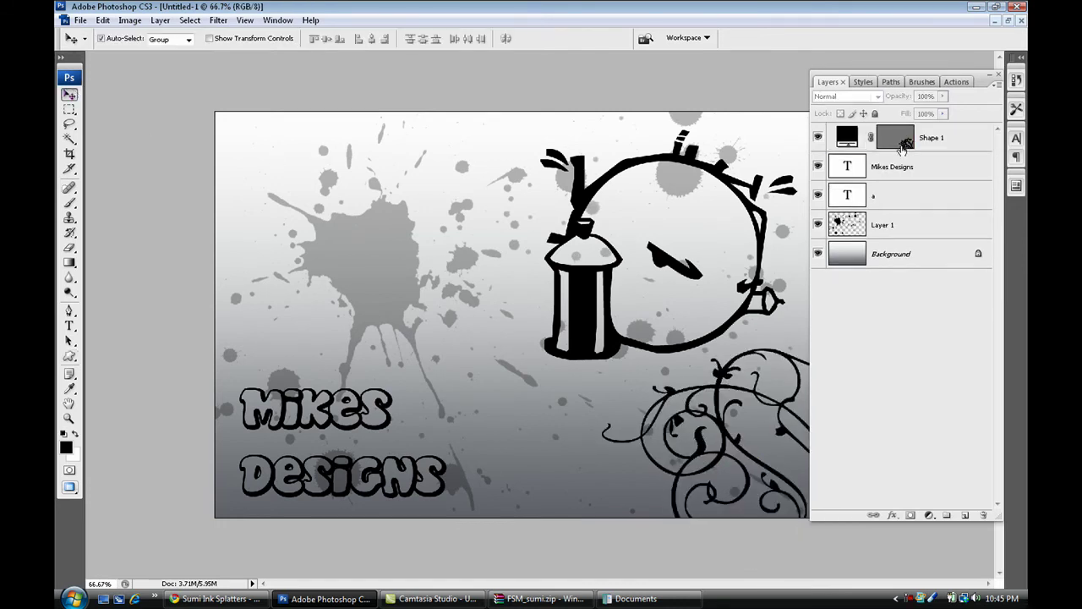
{"action": "left_click", "coordinate": [930, 144]}
{"action": "left_click", "coordinate": [880, 96]}
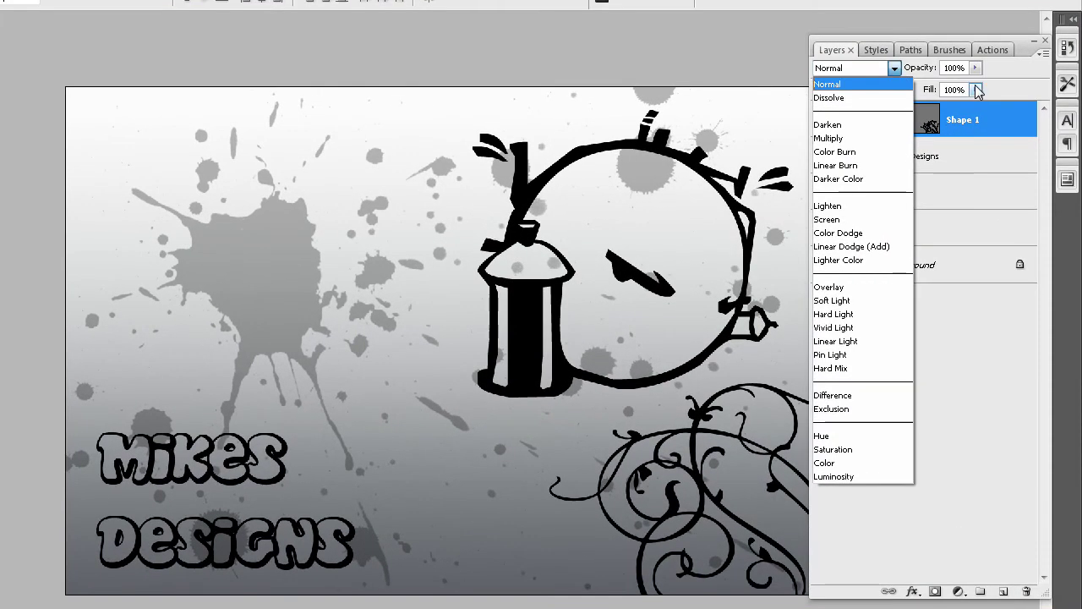
{"action": "left_click", "coordinate": [825, 104]}
{"action": "left_click", "coordinate": [976, 68]}
{"action": "left_click_drag", "start_coordinate": [939, 75], "coordinate": [915, 75]}
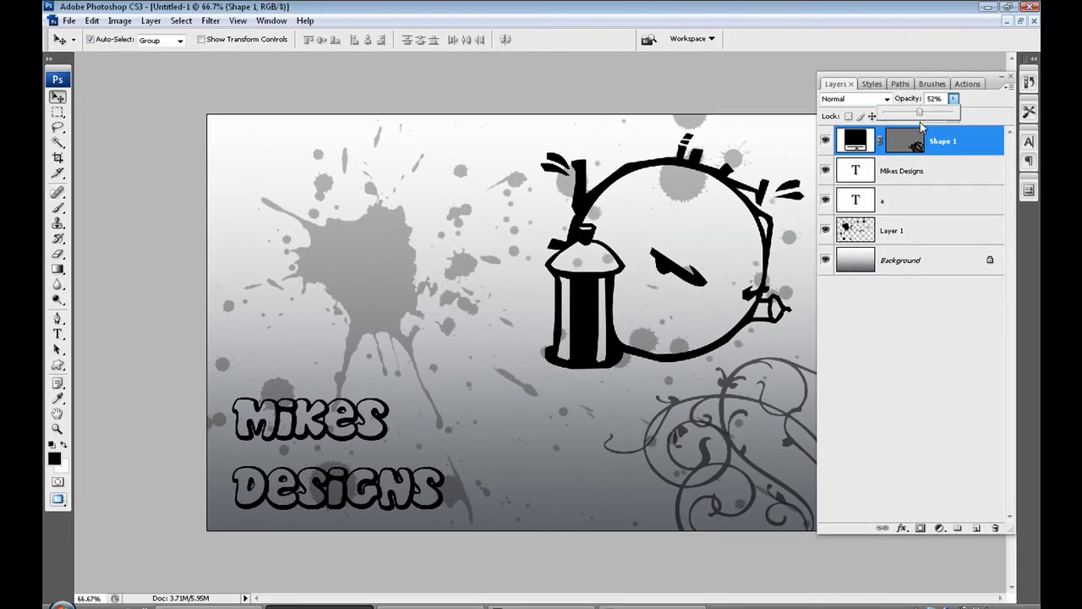
Open the glyph layer's style settings at 100% view and enable Drop Shadow
{"action": "double_click", "coordinate": [960, 204]}
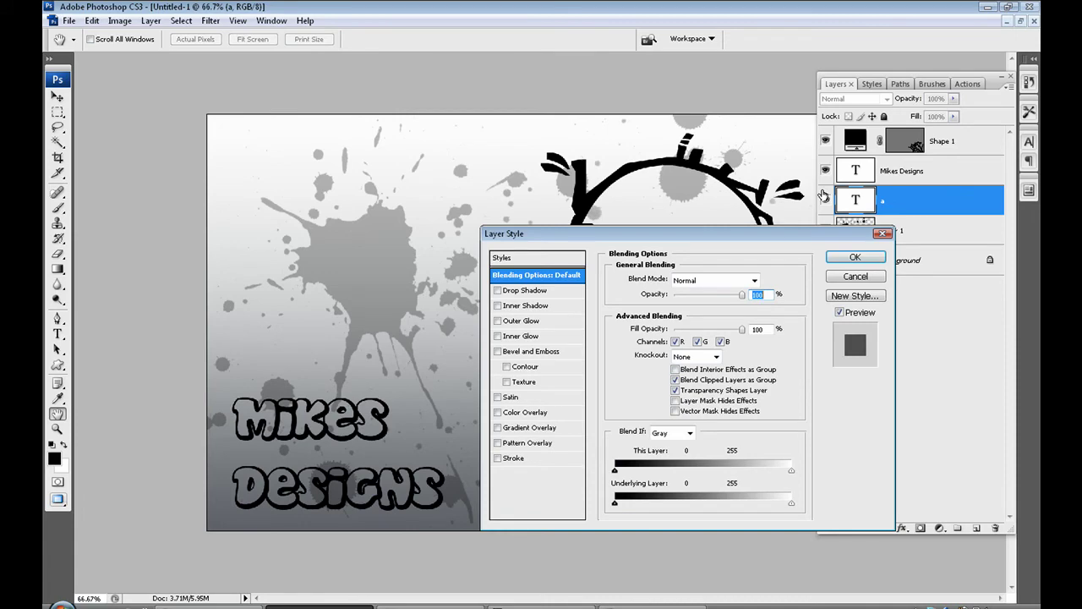
{"action": "key", "text": "ctrl+plus"}
{"action": "double_click", "coordinate": [967, 84]}
{"action": "left_click_drag", "start_coordinate": [773, 240], "coordinate": [290, 87]}
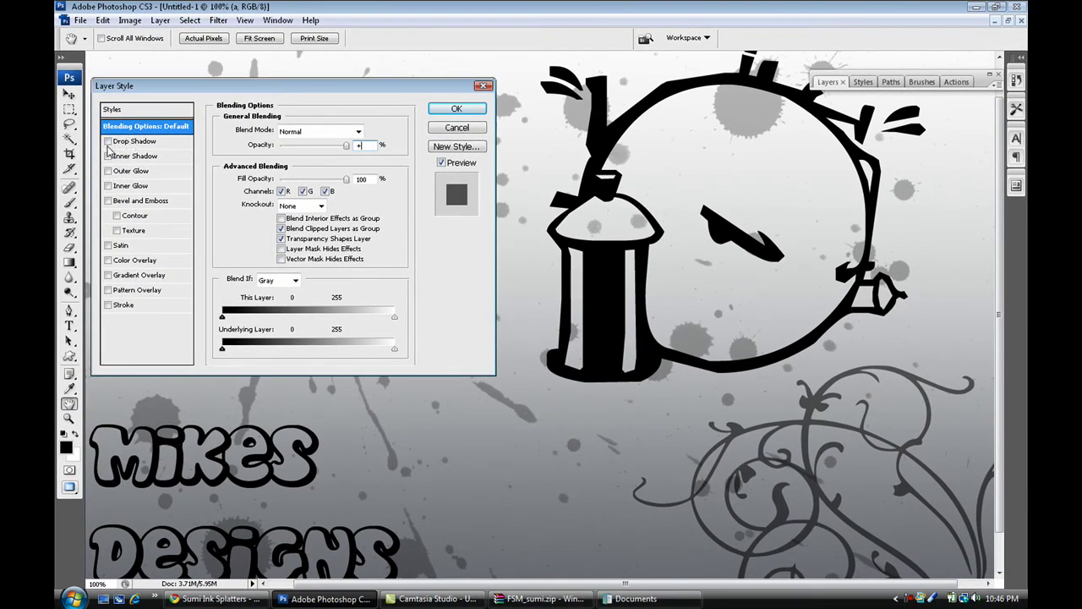
{"action": "left_click", "coordinate": [108, 142]}
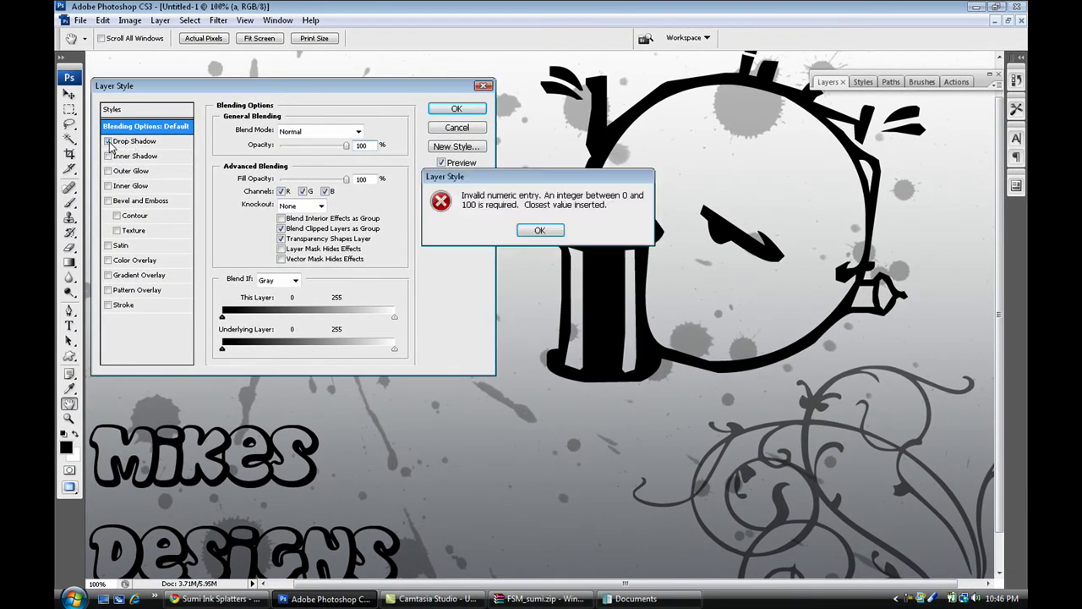
{"action": "left_click", "coordinate": [535, 231]}
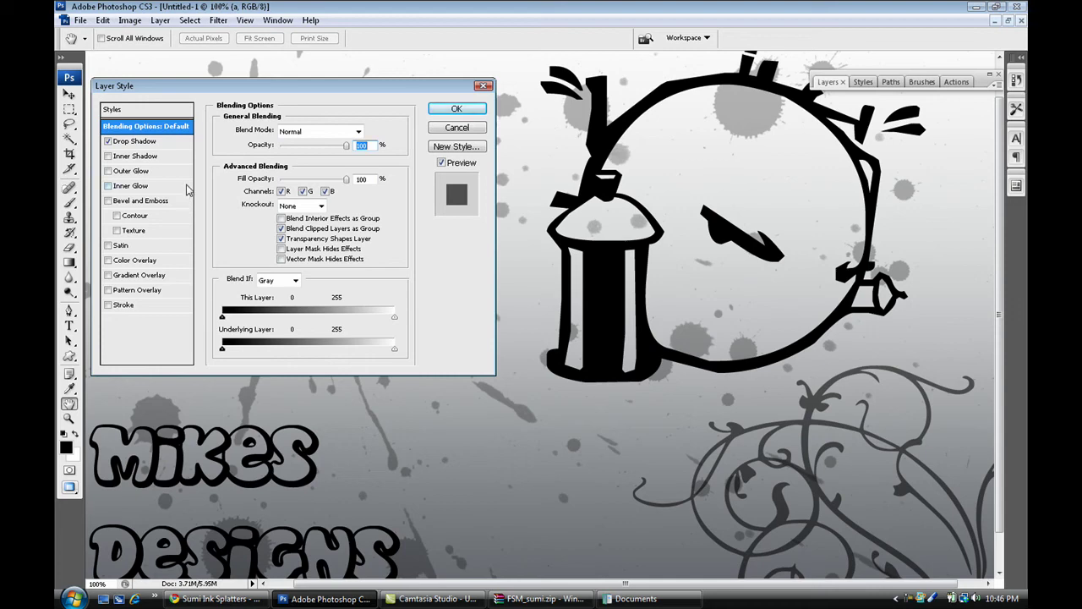
Give the glyph a stroke filled with the red-blue gradient
{"action": "left_click", "coordinate": [120, 305]}
{"action": "left_click", "coordinate": [279, 198]}
{"action": "left_click", "coordinate": [269, 217]}
{"action": "left_click", "coordinate": [329, 217]}
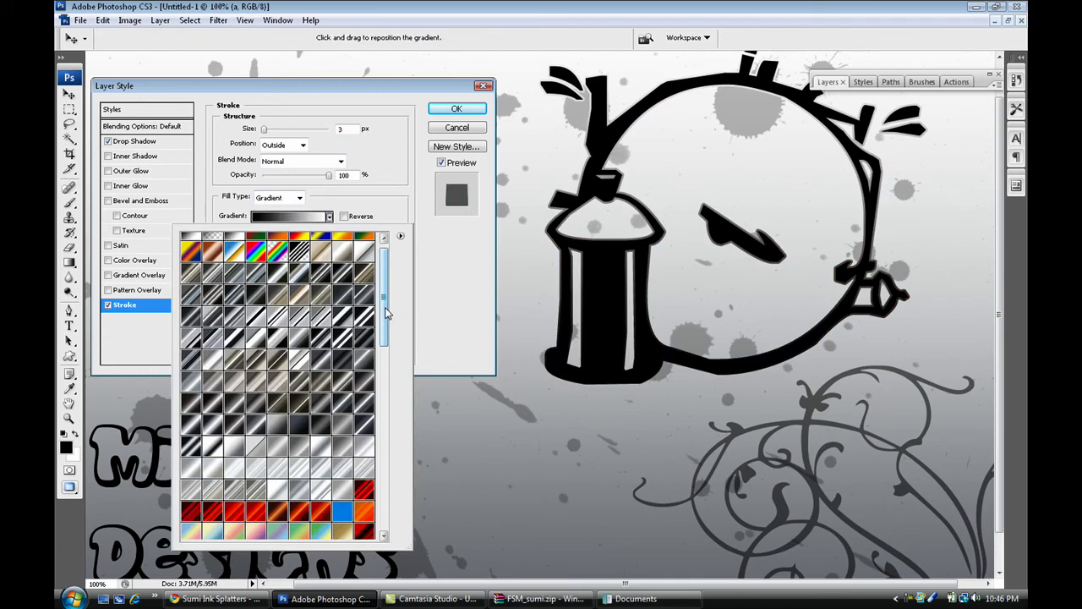
{"action": "left_click_drag", "start_coordinate": [385, 313], "coordinate": [387, 508]}
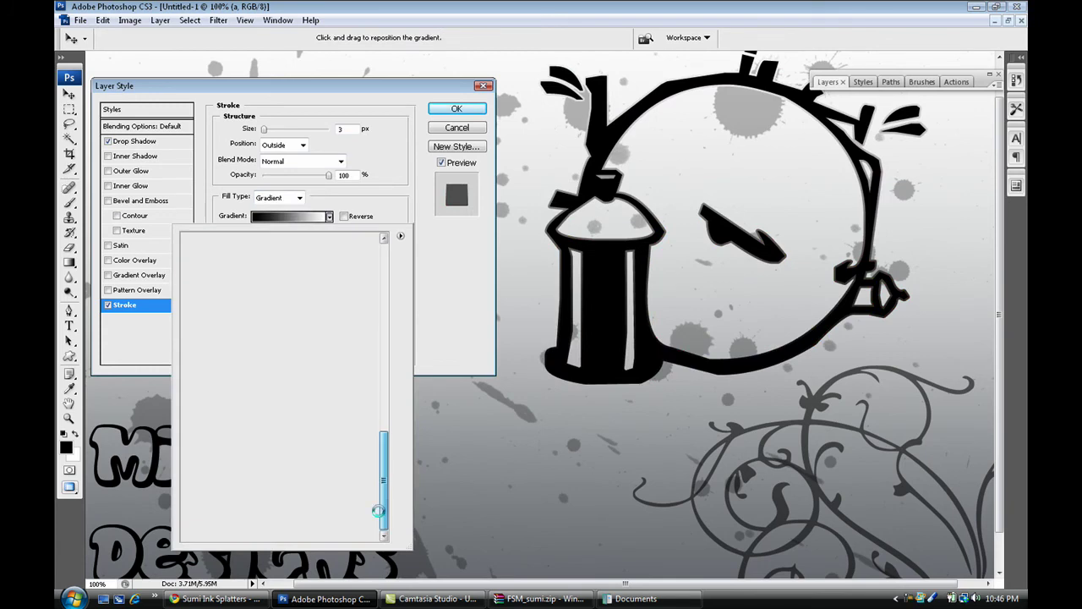
{"action": "left_click", "coordinate": [343, 511]}
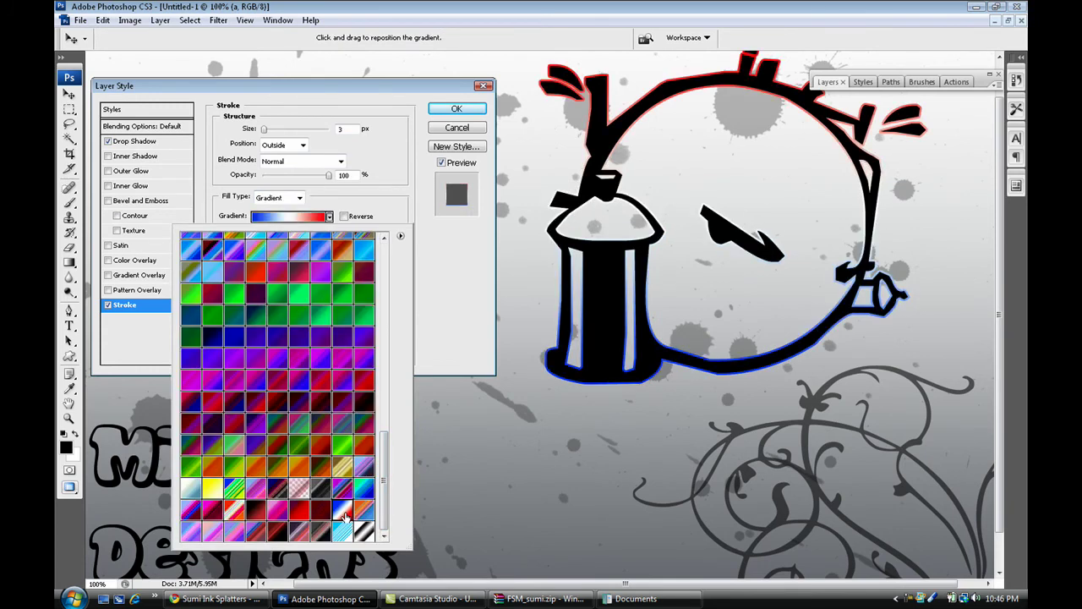
{"action": "left_click", "coordinate": [462, 330]}
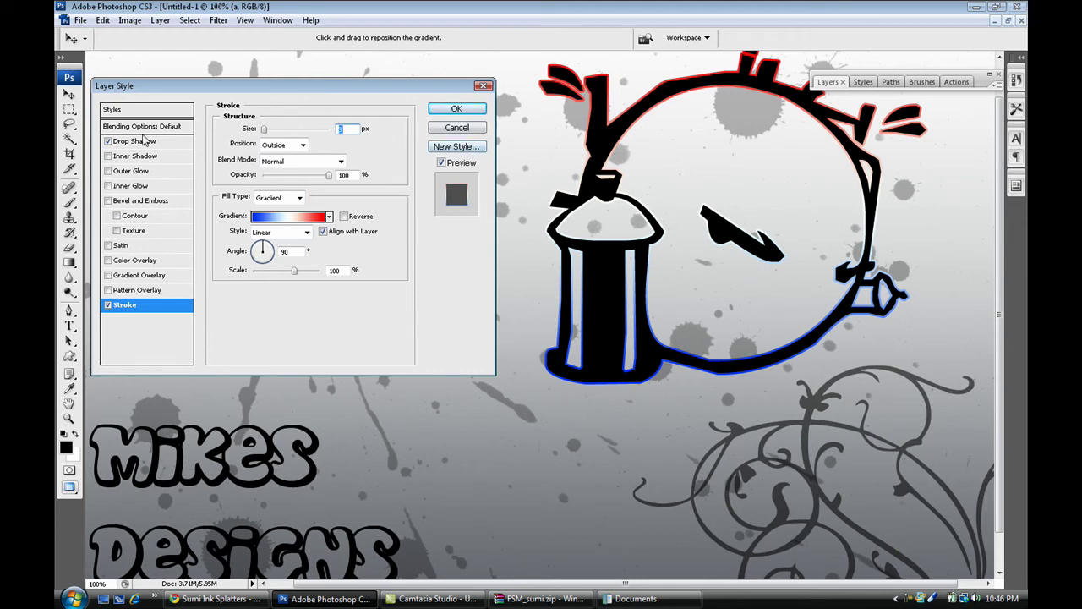
{"action": "left_click", "coordinate": [135, 142]}
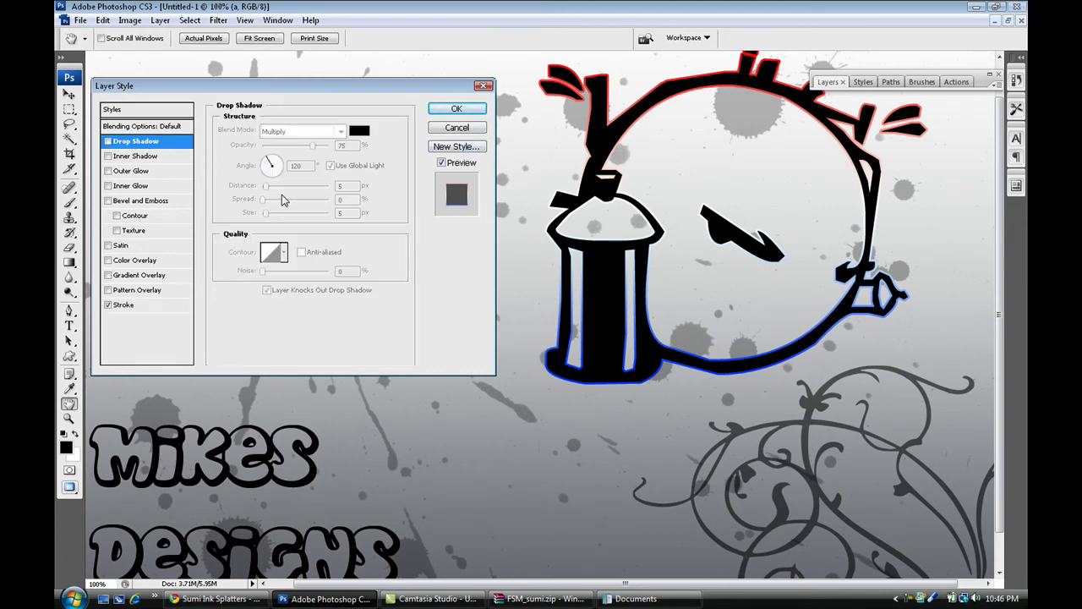
{"action": "key", "text": "Return"}
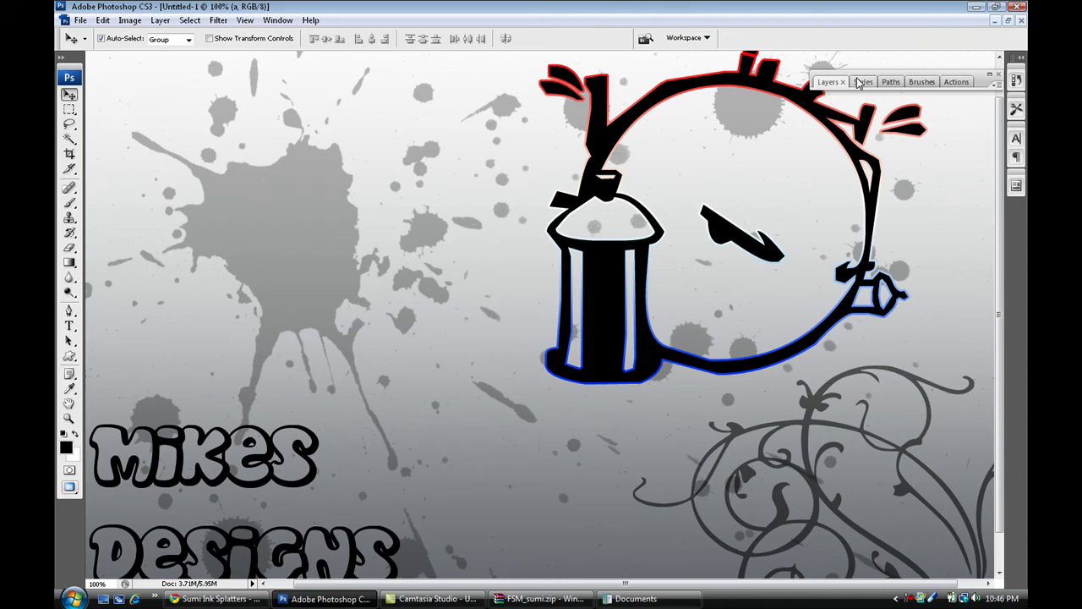
Add a drop shadow to the glyph with Spread 21% and larger Size
{"action": "left_click", "coordinate": [828, 81]}
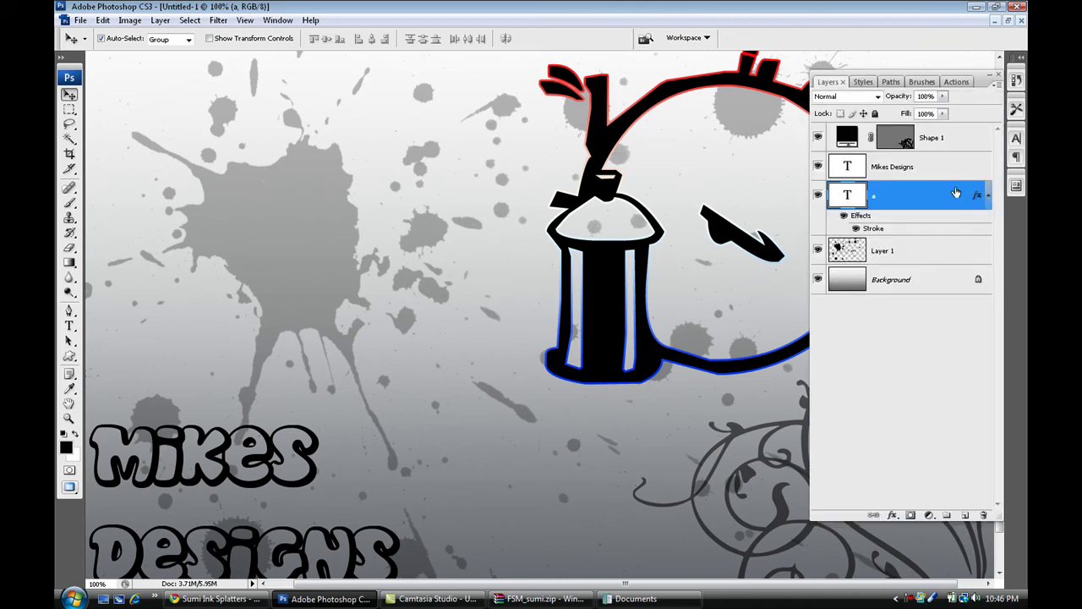
{"action": "double_click", "coordinate": [954, 194]}
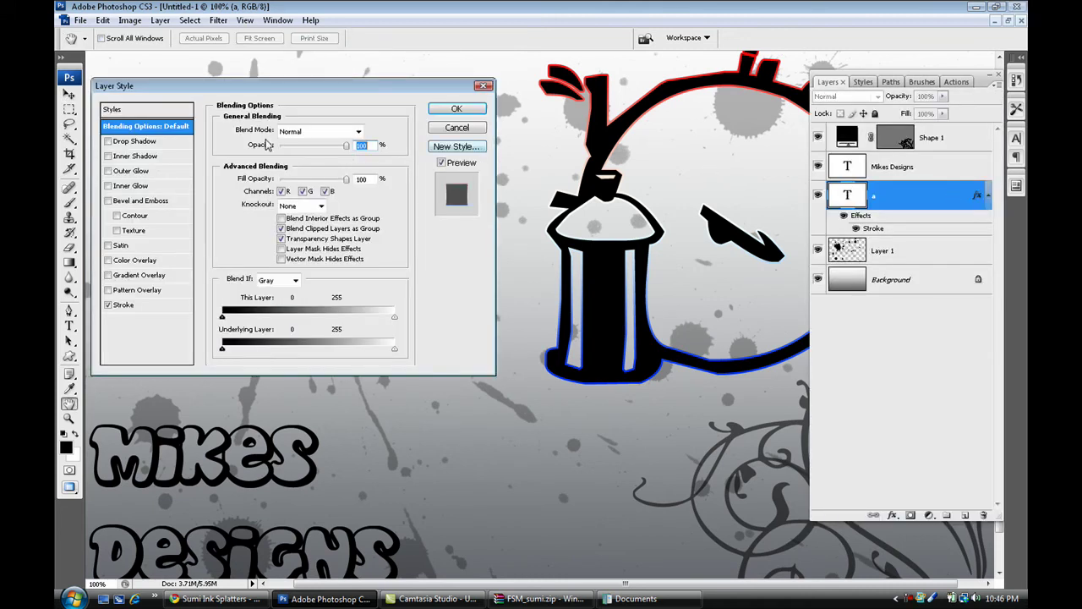
{"action": "left_click", "coordinate": [144, 146]}
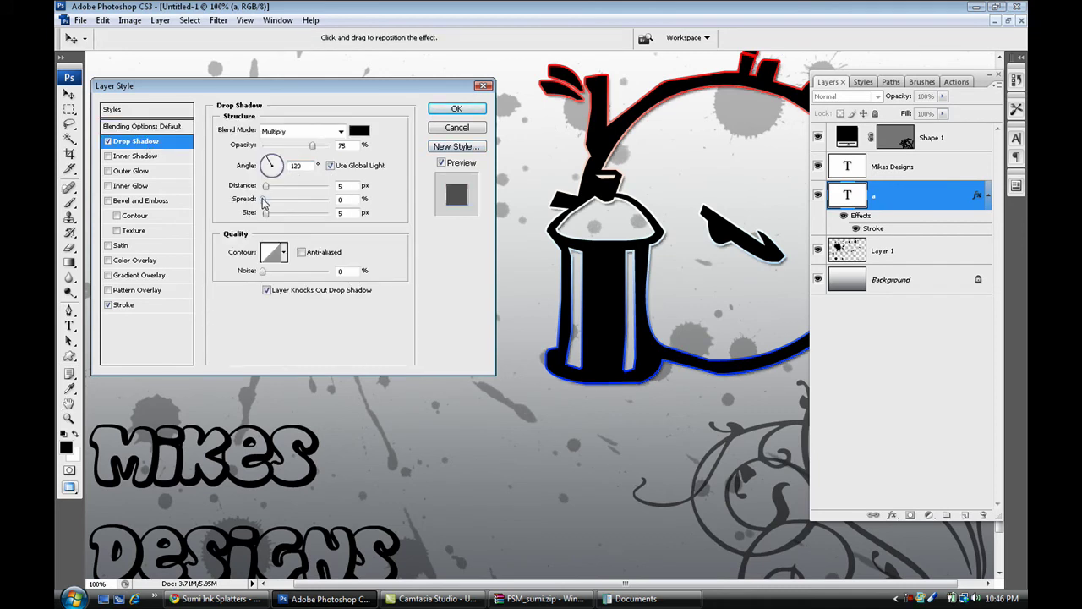
{"action": "mouse_move", "coordinate": [267, 199]}
{"action": "left_mouse_down"}
{"action": "mouse_move", "coordinate": [276, 200]}
{"action": "mouse_move", "coordinate": [273, 217]}
{"action": "left_mouse_up"}
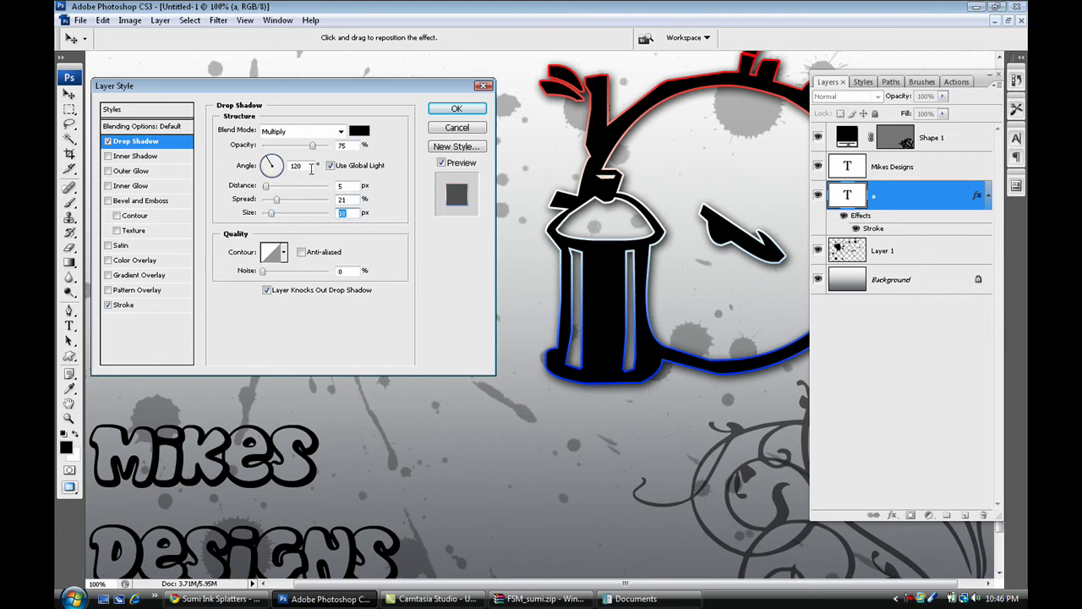
{"action": "left_click", "coordinate": [457, 109]}
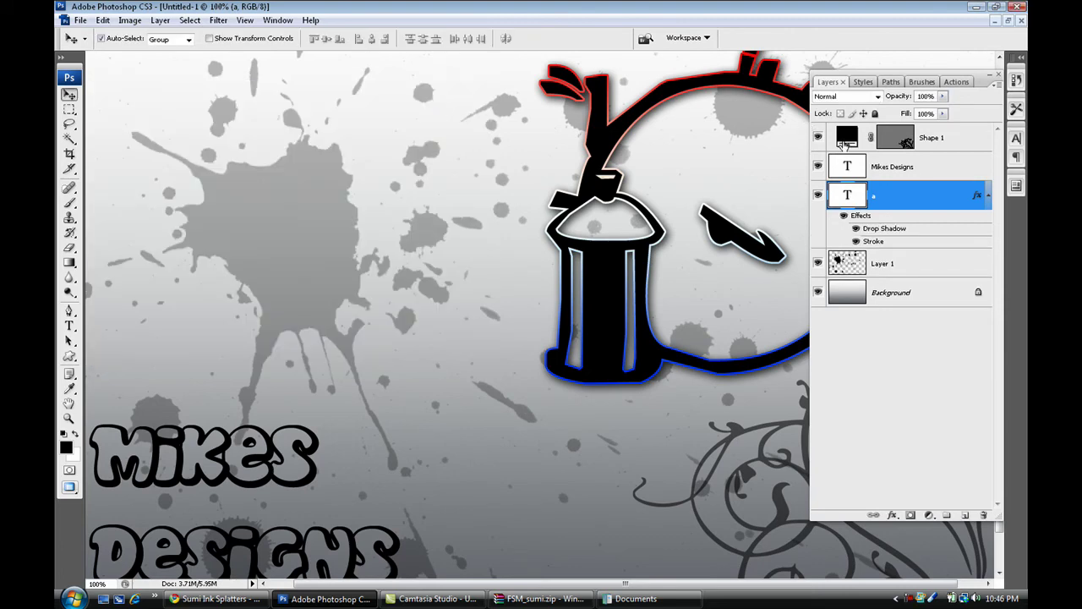
Copy the glyph's layer style and select the Mikes Designs and Shape 1 layers
{"action": "right_click", "coordinate": [940, 195]}
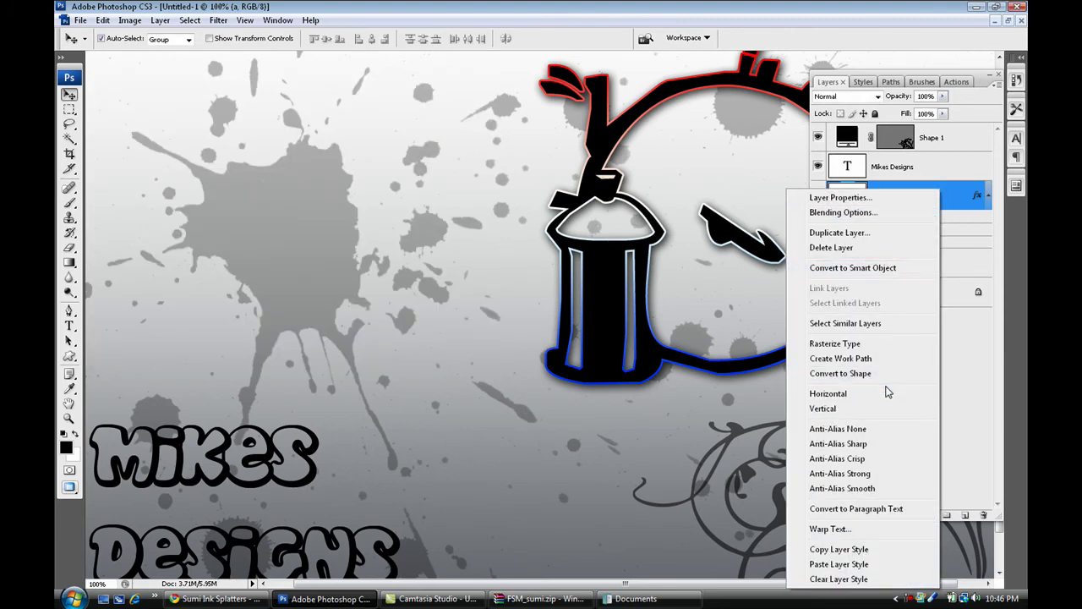
{"action": "left_click", "coordinate": [963, 183]}
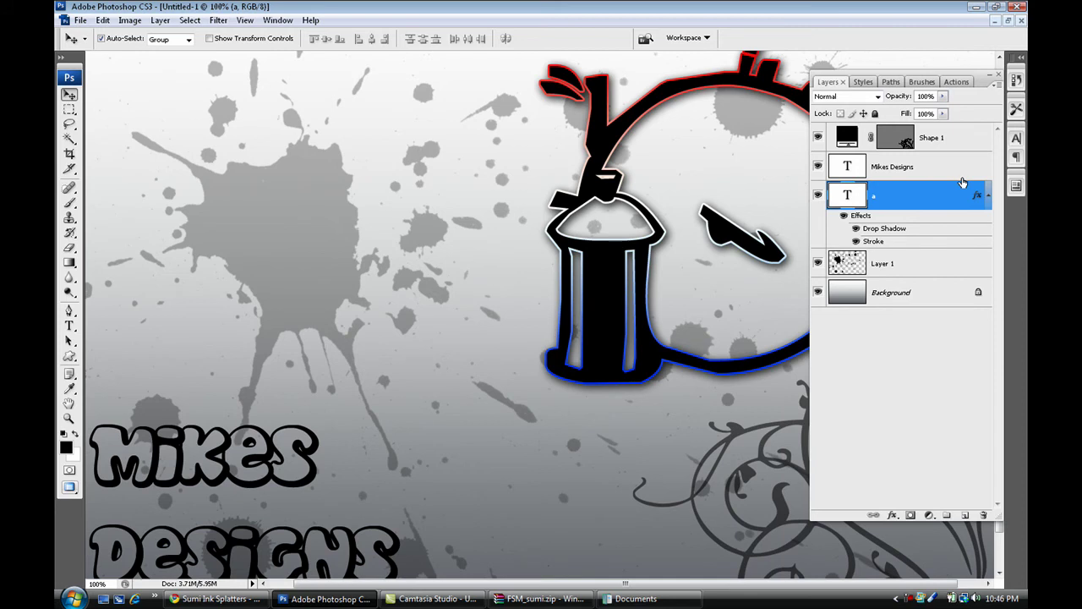
{"action": "left_click", "coordinate": [962, 179], "text": "shift"}
{"action": "left_click", "coordinate": [962, 179]}
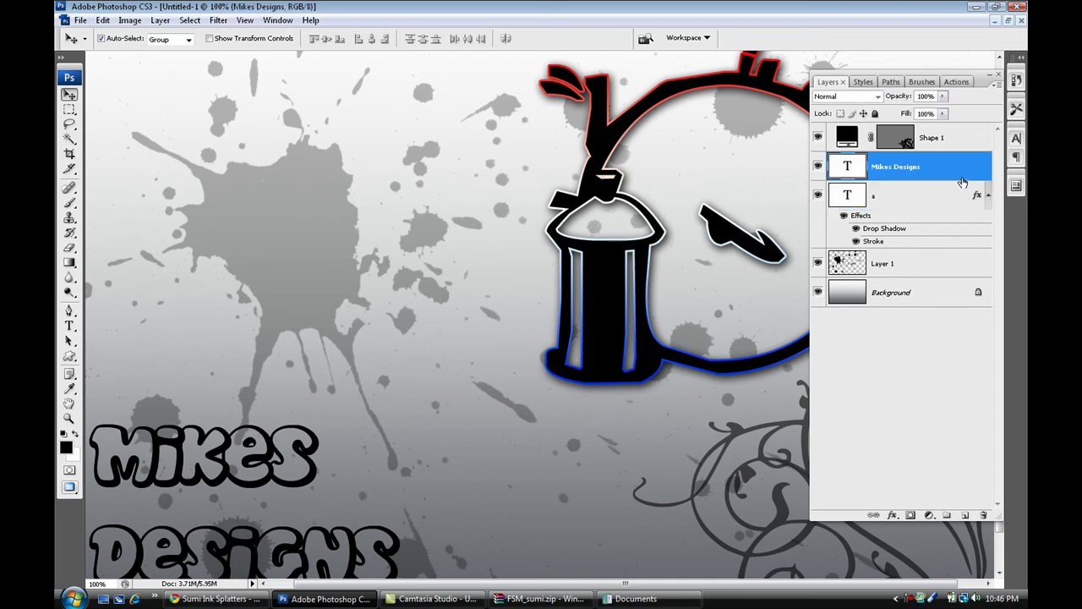
{"action": "left_click", "coordinate": [963, 138], "text": "shift"}
Paste the layer style onto both layers and zoom out to the whole canvas
{"action": "right_click", "coordinate": [962, 138]}
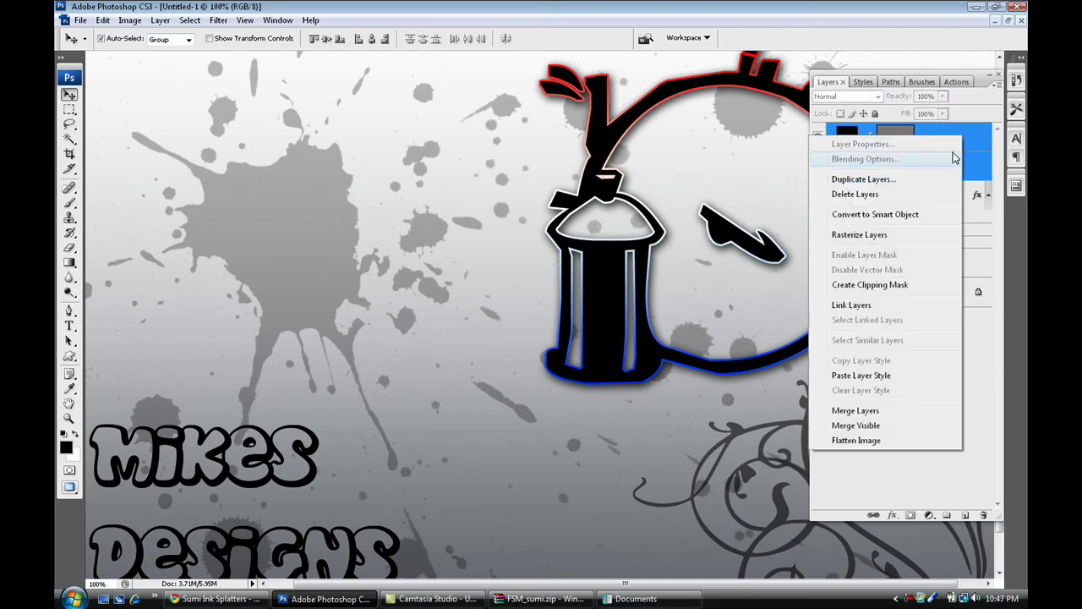
{"action": "left_click", "coordinate": [902, 380]}
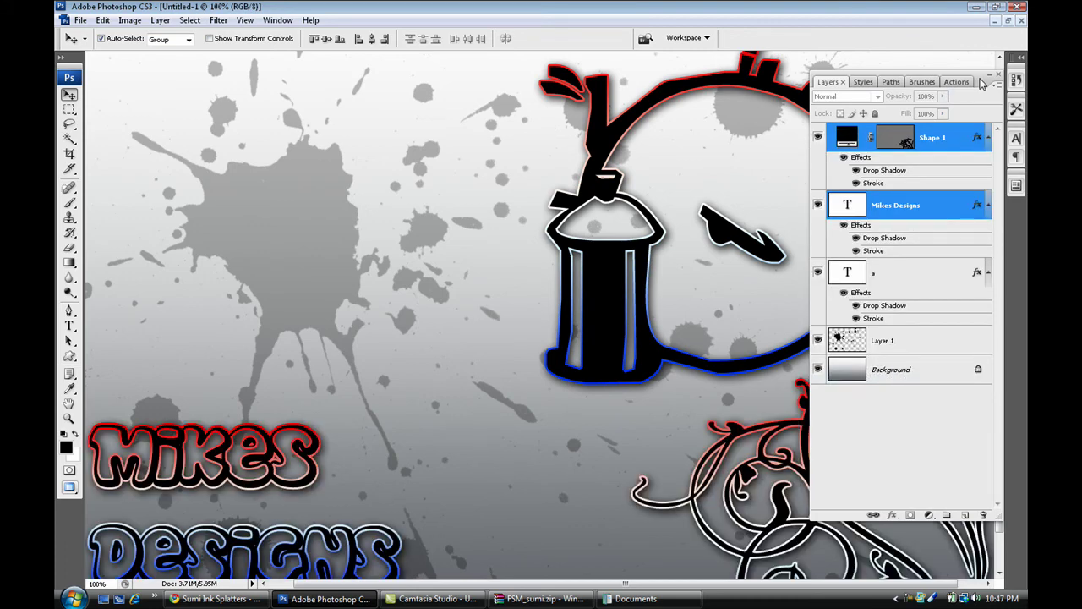
{"action": "double_click", "coordinate": [981, 82]}
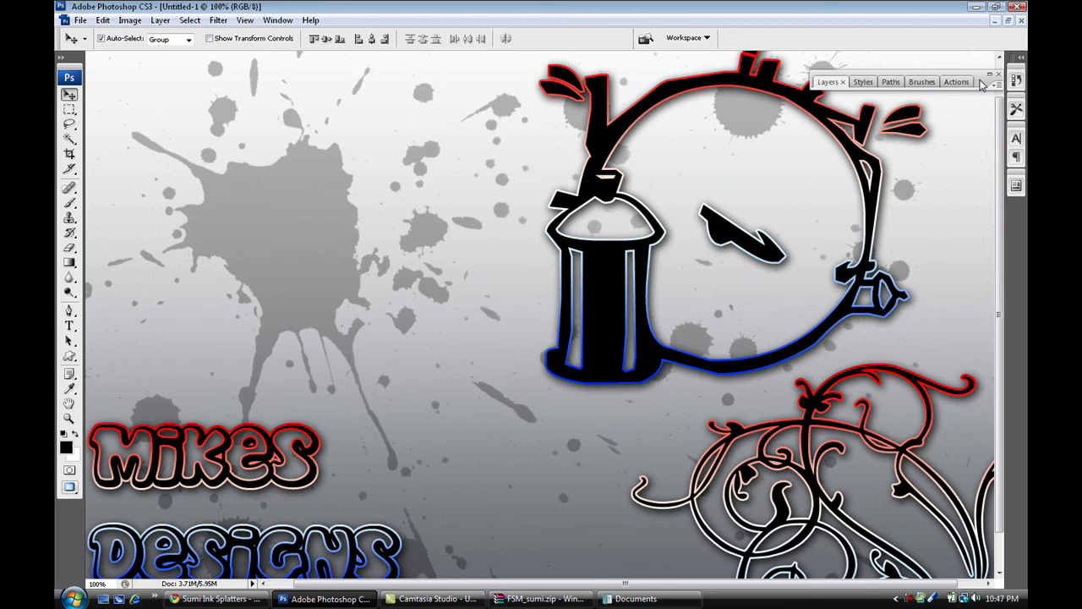
{"action": "key", "text": "ctrl+minus"}
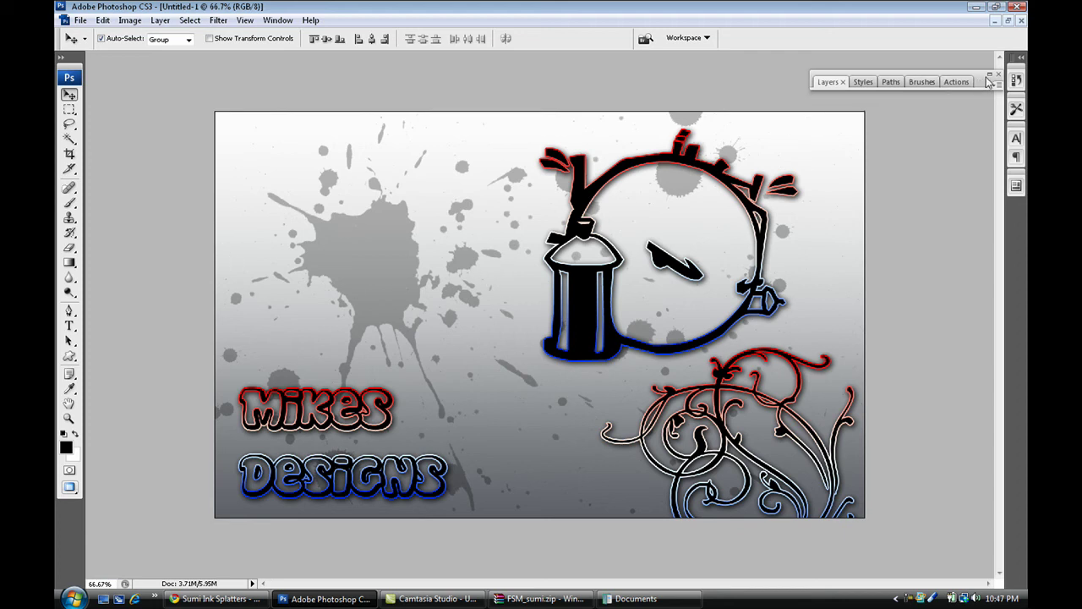
Set the Mikes Designs text stroke size to 2 px
{"action": "left_click", "coordinate": [988, 81]}
{"action": "double_click", "coordinate": [947, 205]}
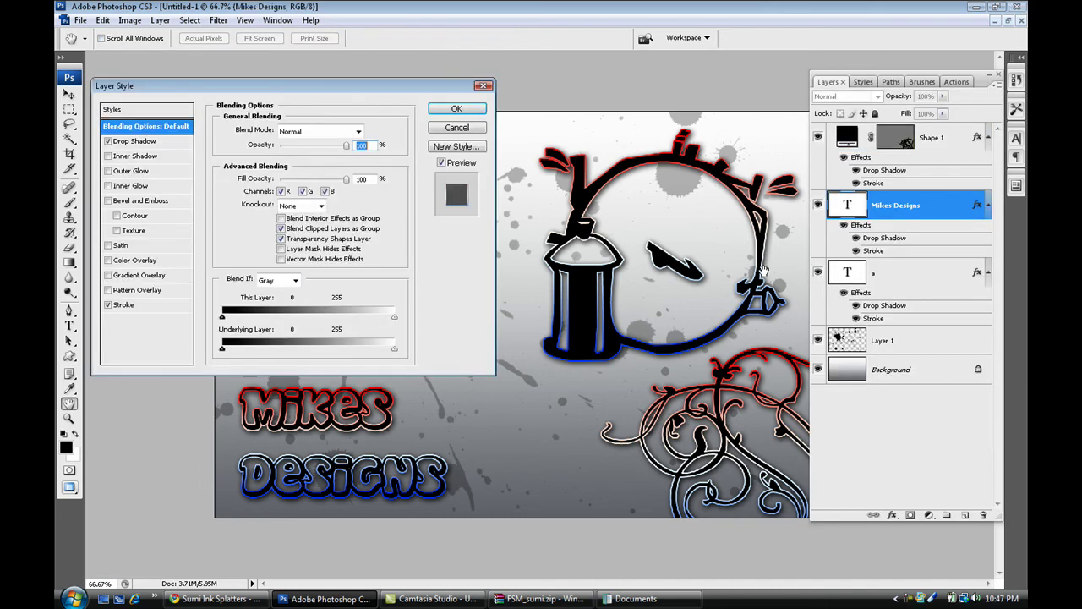
{"action": "left_click", "coordinate": [156, 306]}
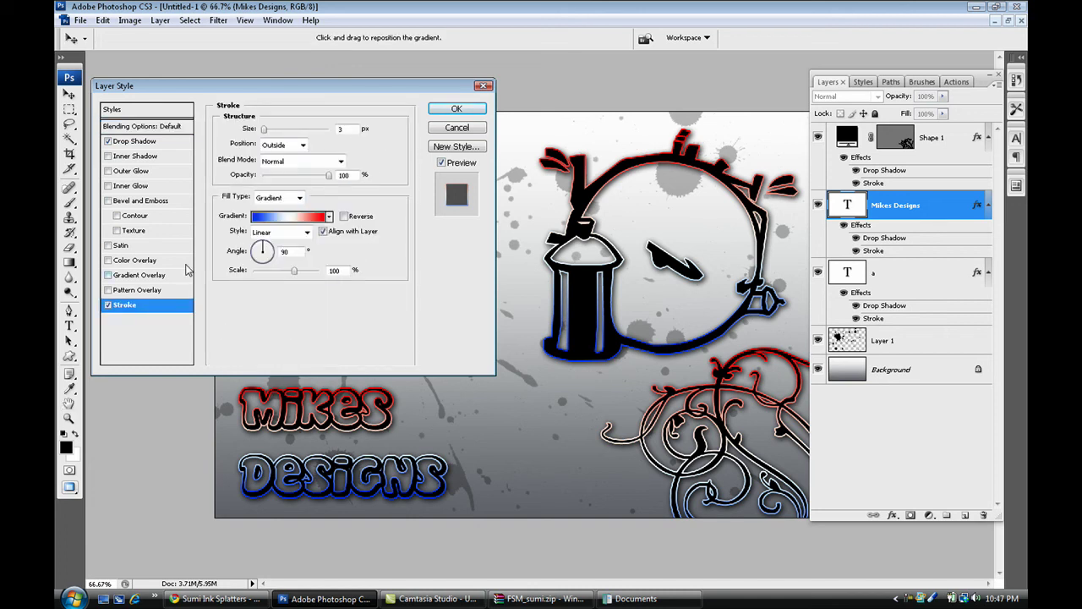
{"action": "type", "text": "2"}
{"action": "left_click", "coordinate": [435, 110]}
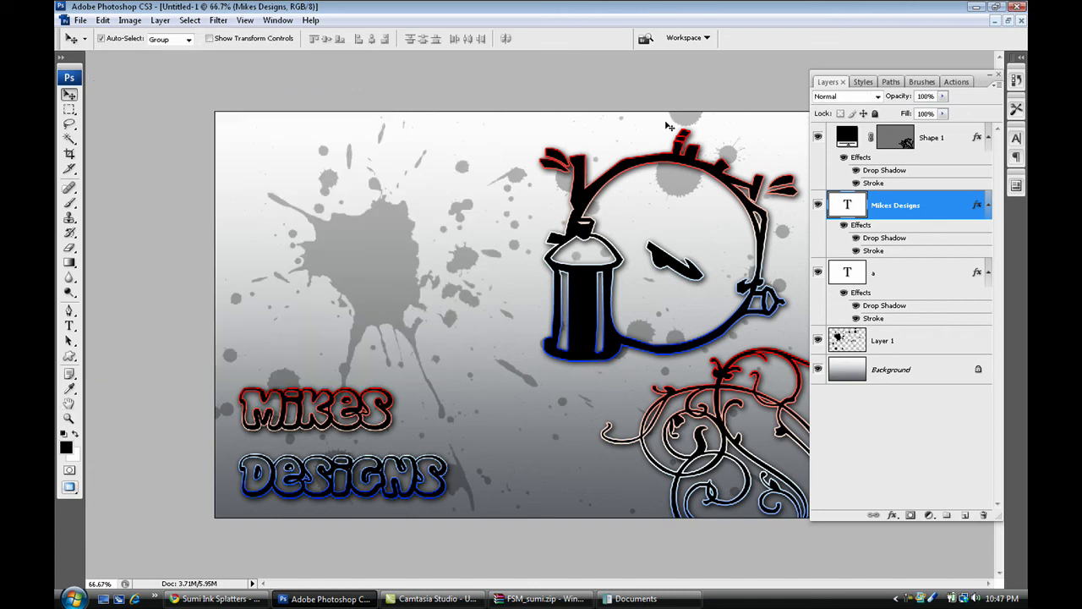
Set the Shape 1 swirl stroke size to 1 px
{"action": "double_click", "coordinate": [935, 138]}
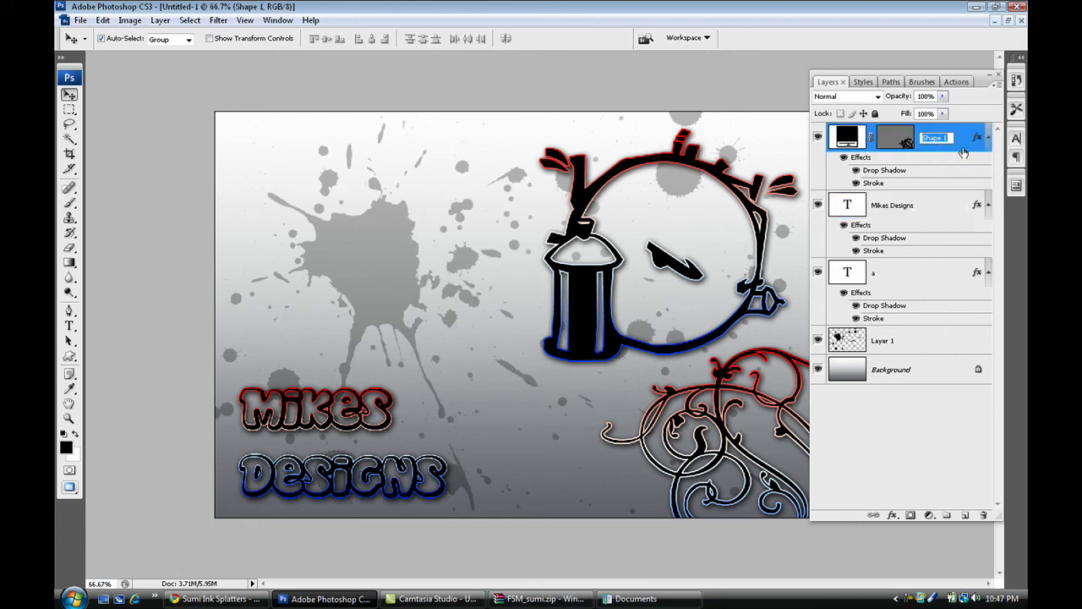
{"action": "double_click", "coordinate": [965, 153]}
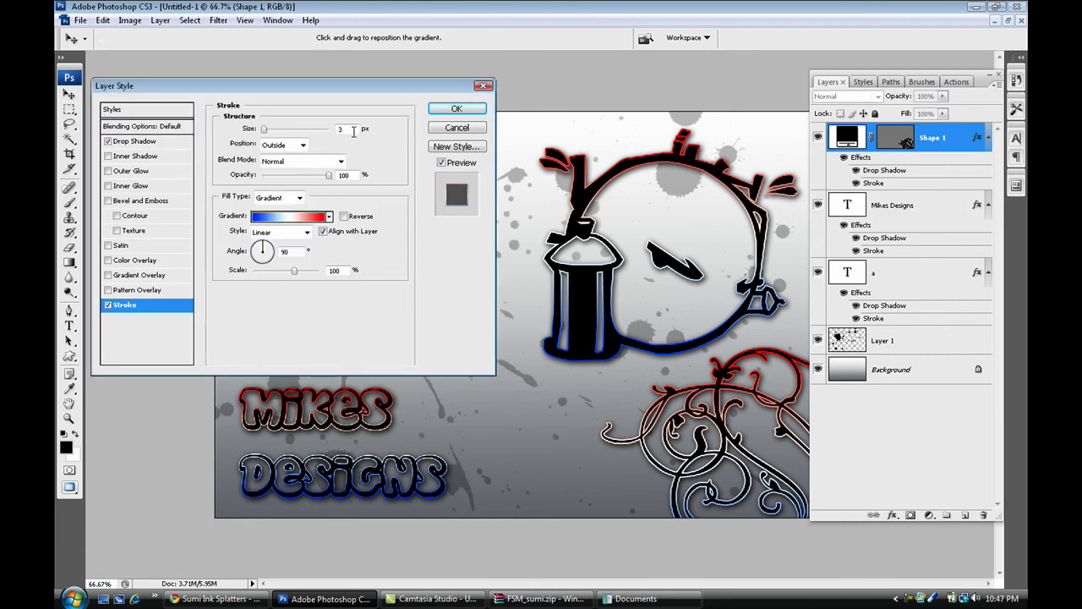
{"action": "left_click_drag", "start_coordinate": [354, 128], "coordinate": [322, 136]}
{"action": "type", "text": "1"}
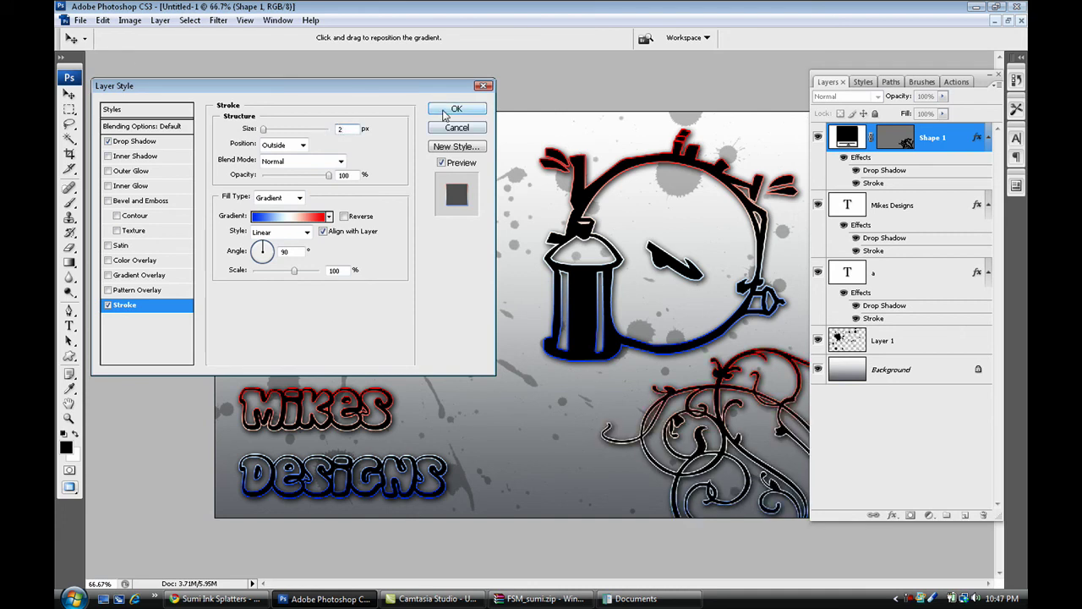
{"action": "left_click", "coordinate": [445, 114]}
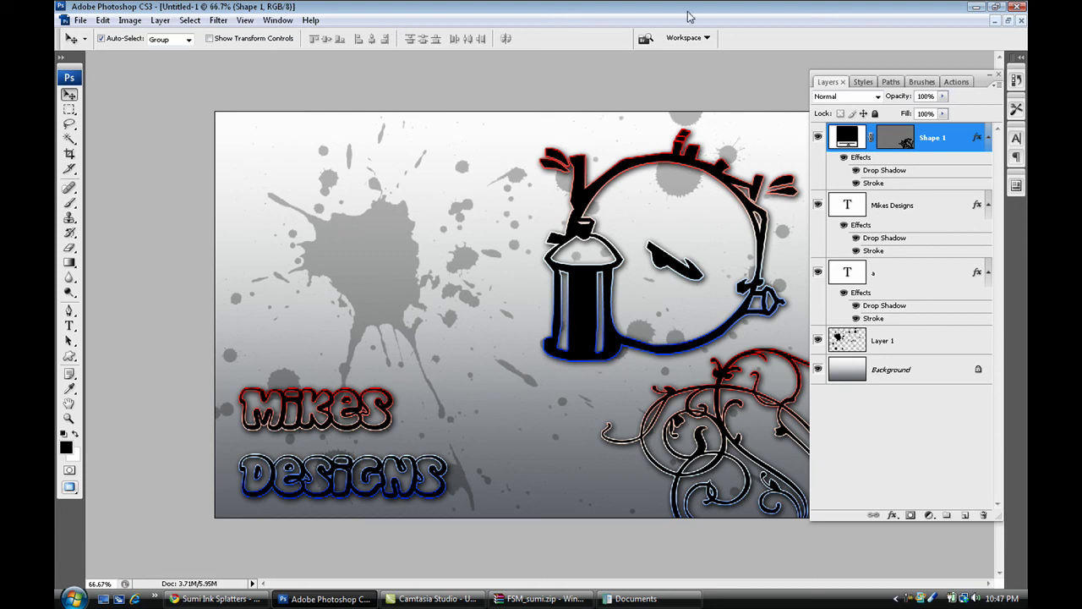
Minimize Photoshop, Chrome and the Documents folder to reveal WinRAR's FSM_sumi.zip window
{"action": "left_click", "coordinate": [977, 8]}
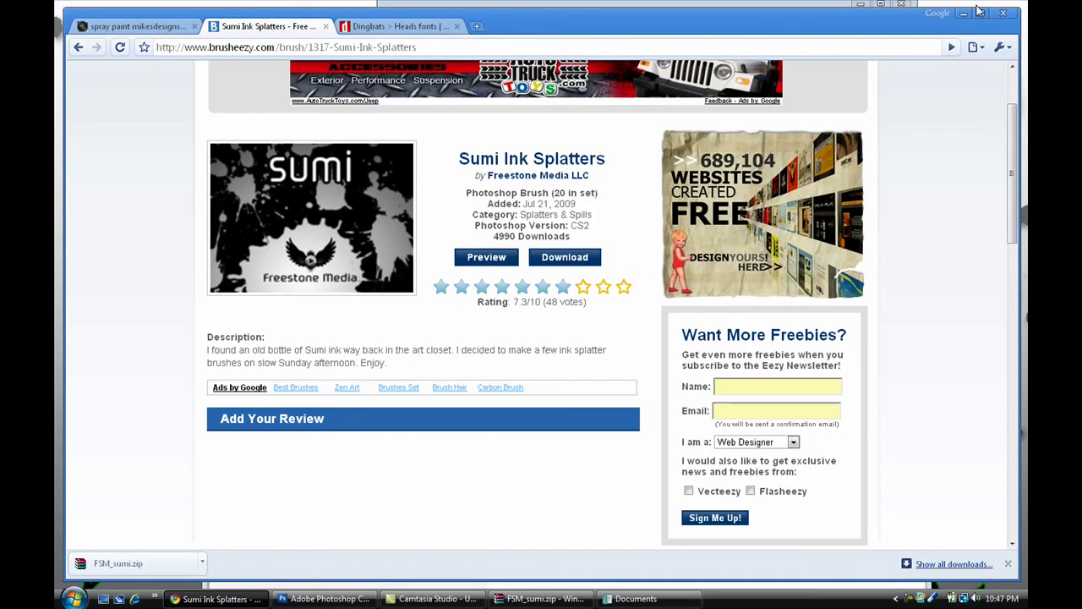
{"action": "left_click", "coordinate": [964, 12]}
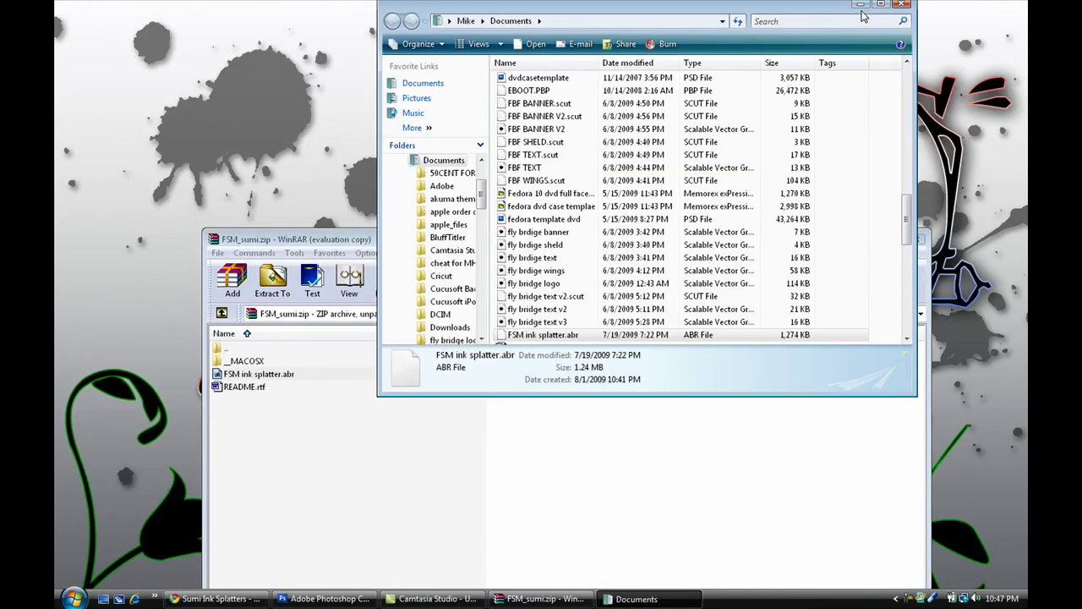
{"action": "left_click", "coordinate": [862, 6]}
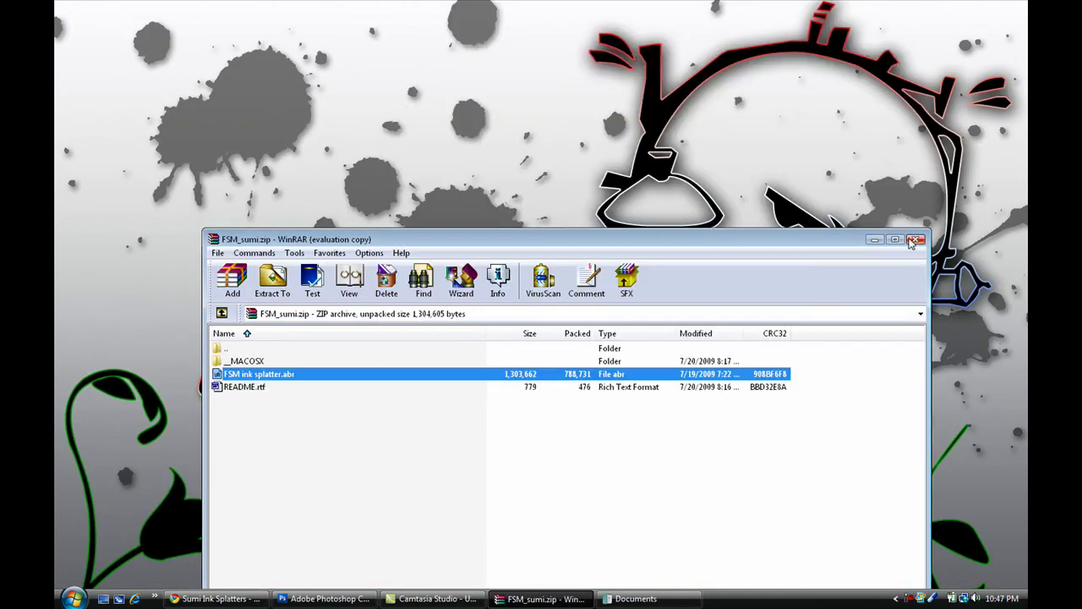